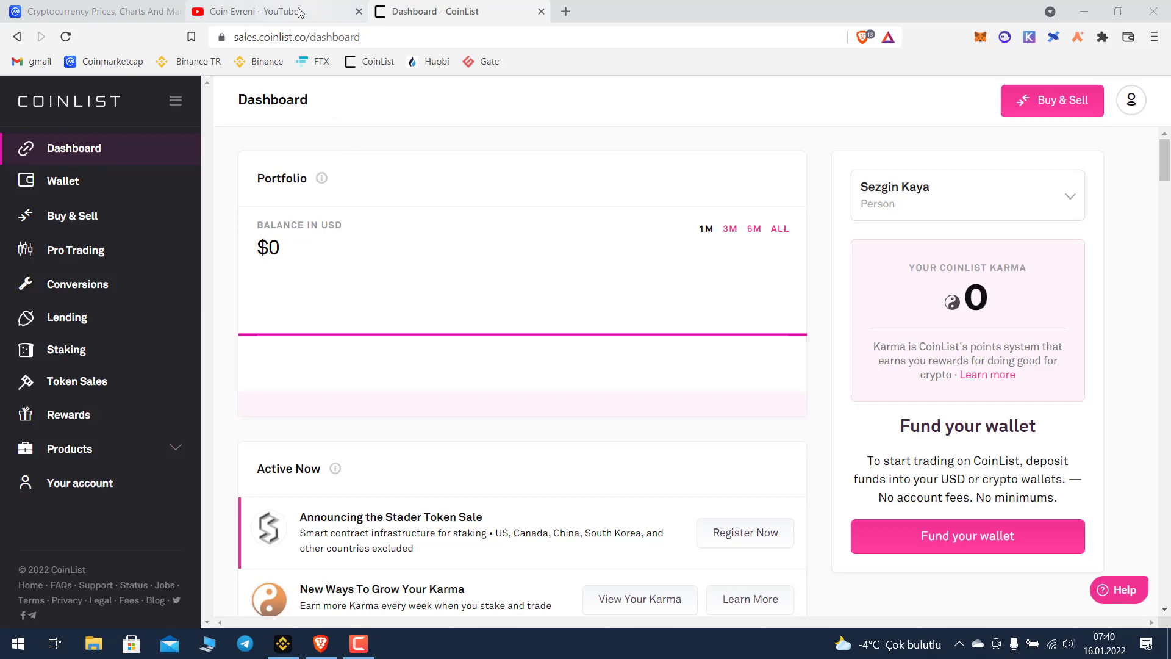
# Switch to the Coin Evreni YouTube channel and look through its uploaded videos
pyautogui.click(243, 12)
pyautogui.scroll(5, 1100, 345)
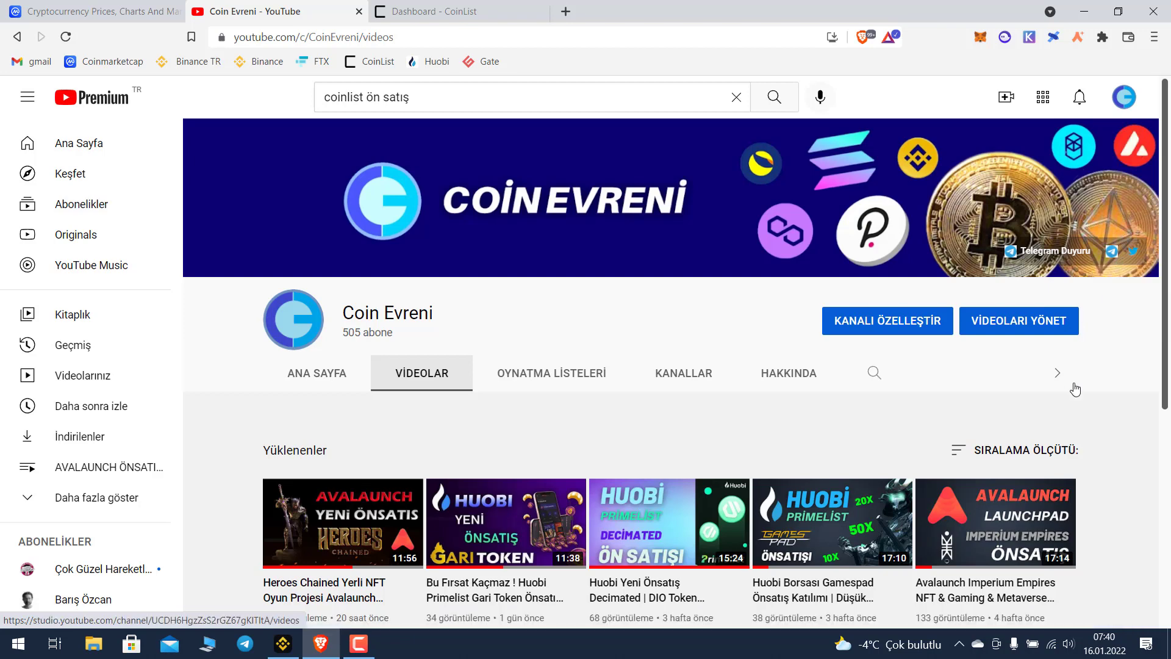
pyautogui.scroll(-3, 1081, 392)
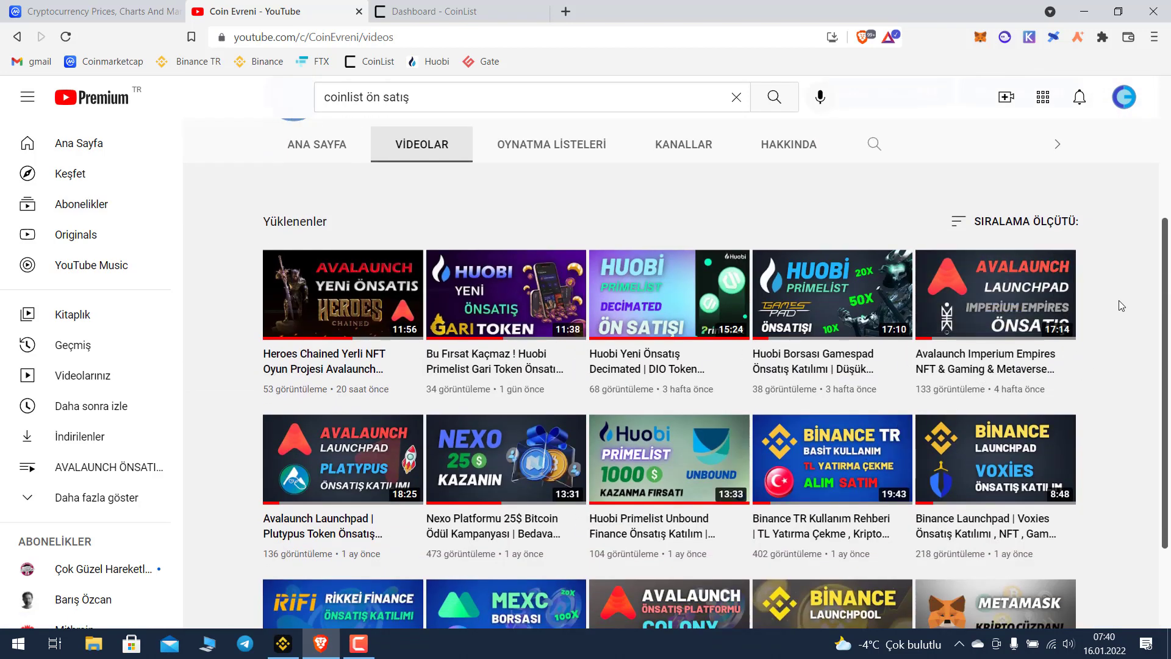
pyautogui.scroll(3, 1118, 305)
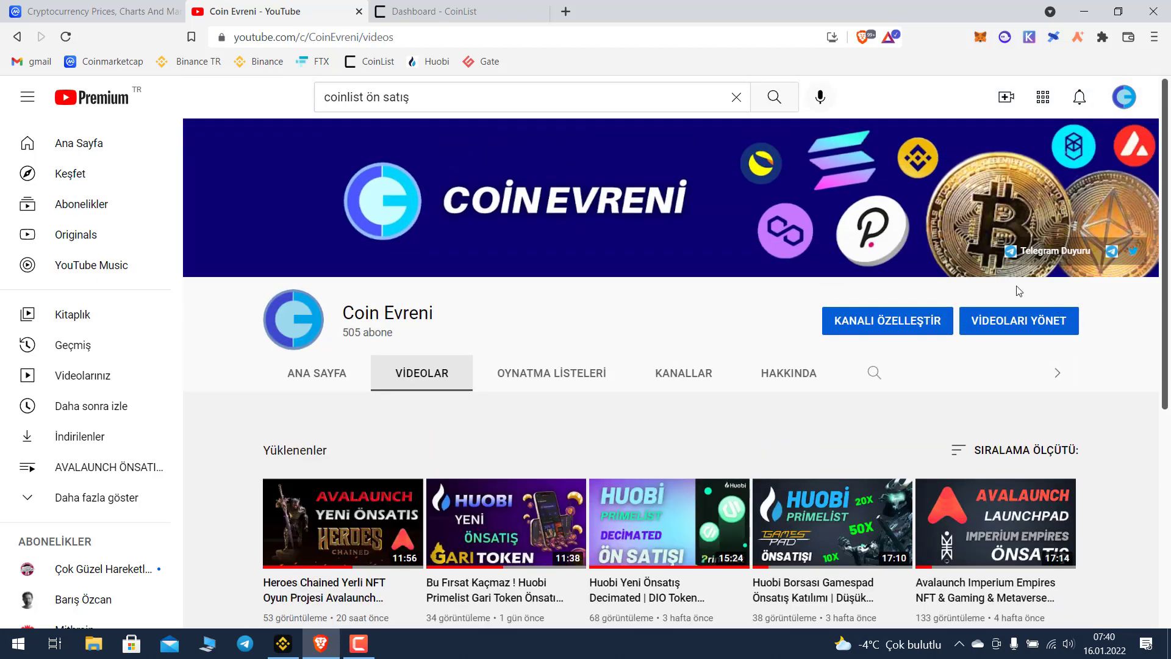
# Return to the CoinList dashboard and open the Token Sales page
pyautogui.click(455, 12)
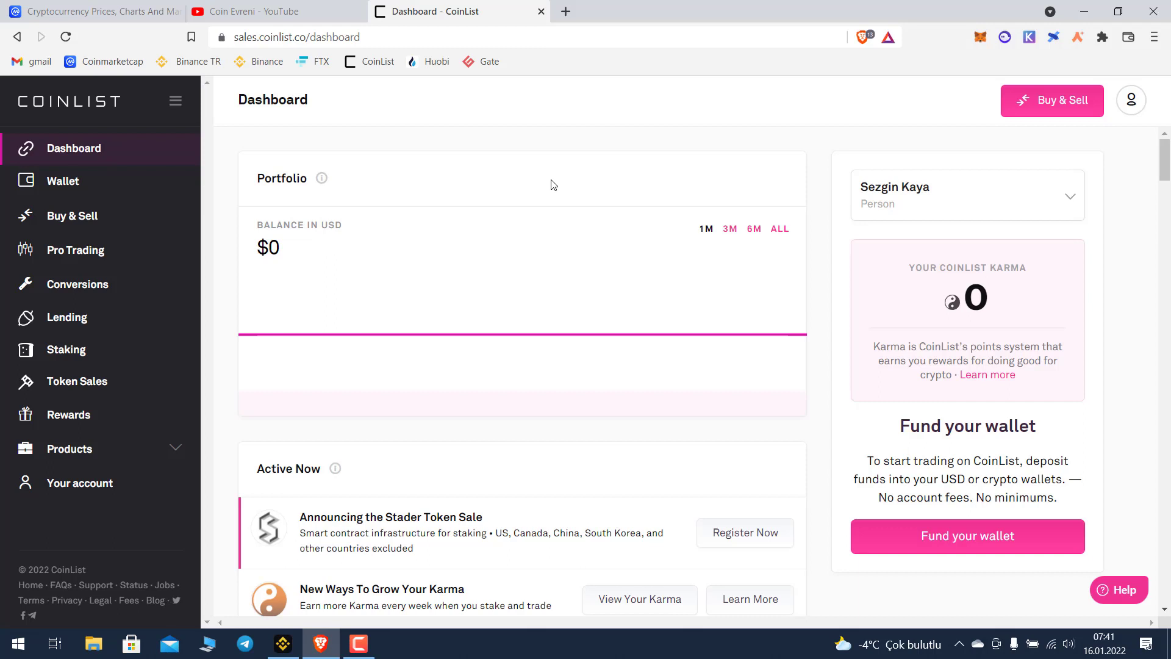
pyautogui.click(1130, 101)
pyautogui.click(85, 383)
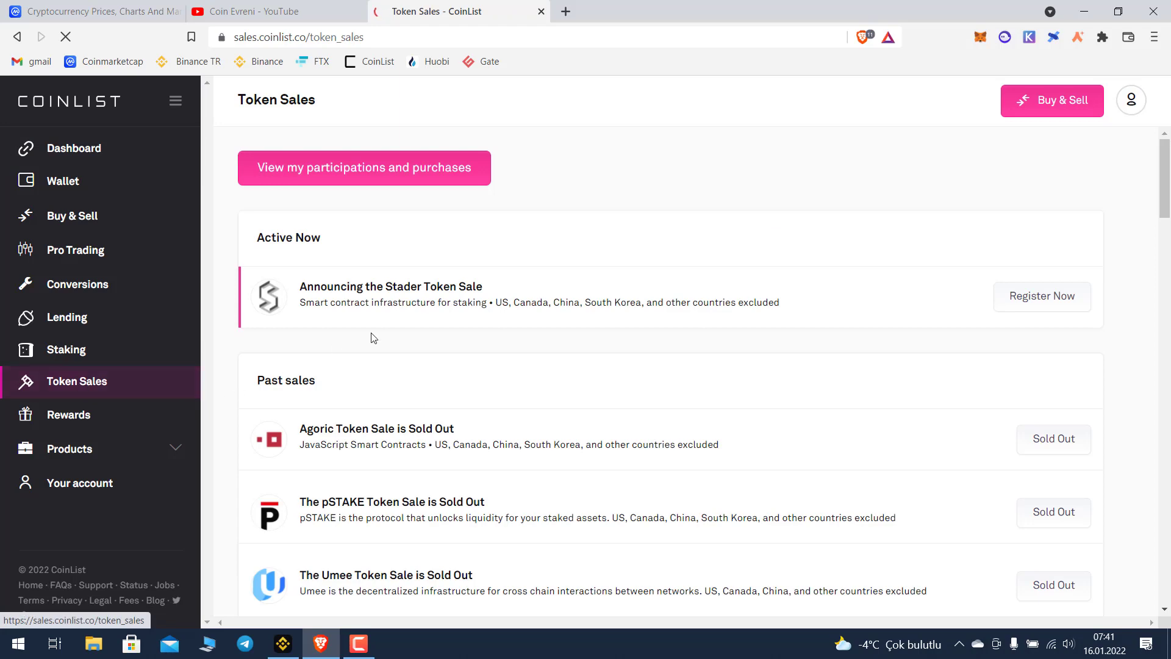
# Look over the past token sales and open the active Stader token sale
pyautogui.scroll(-4, 500, 461)
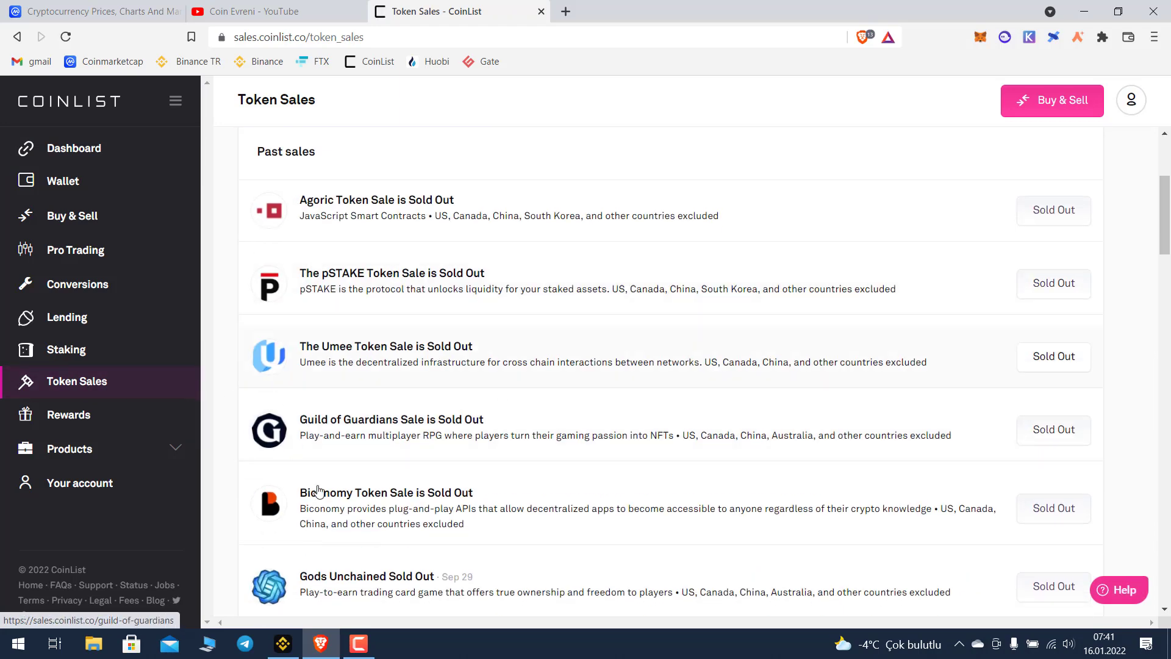
pyautogui.scroll(-3, 641, 391)
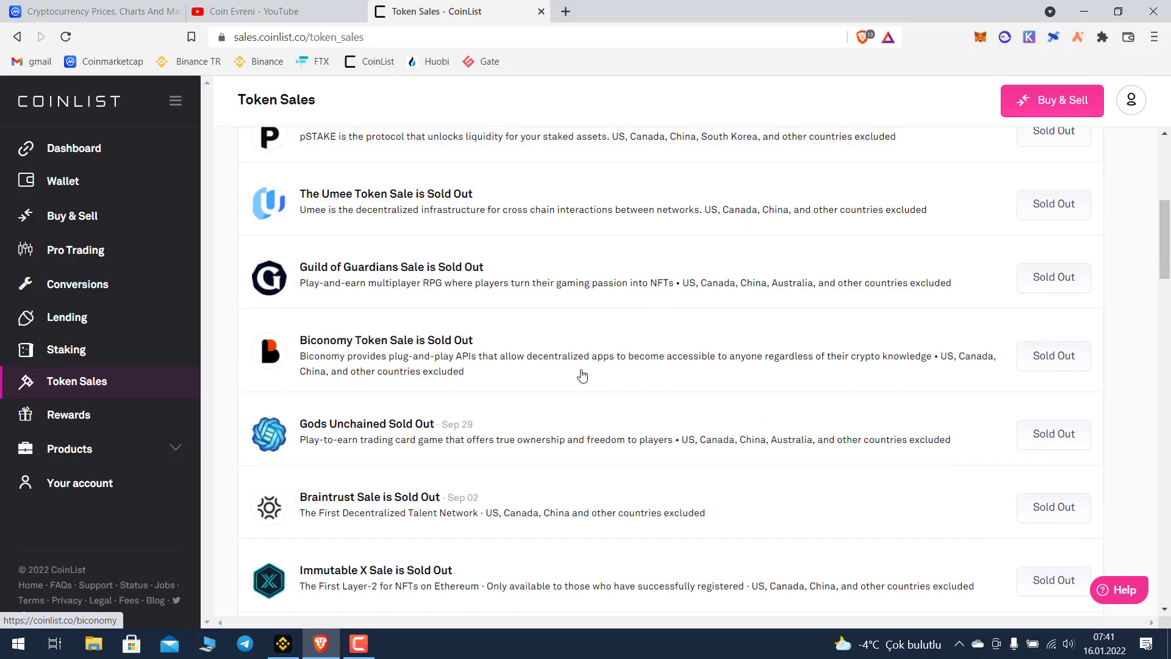
pyautogui.scroll(4, 548, 422)
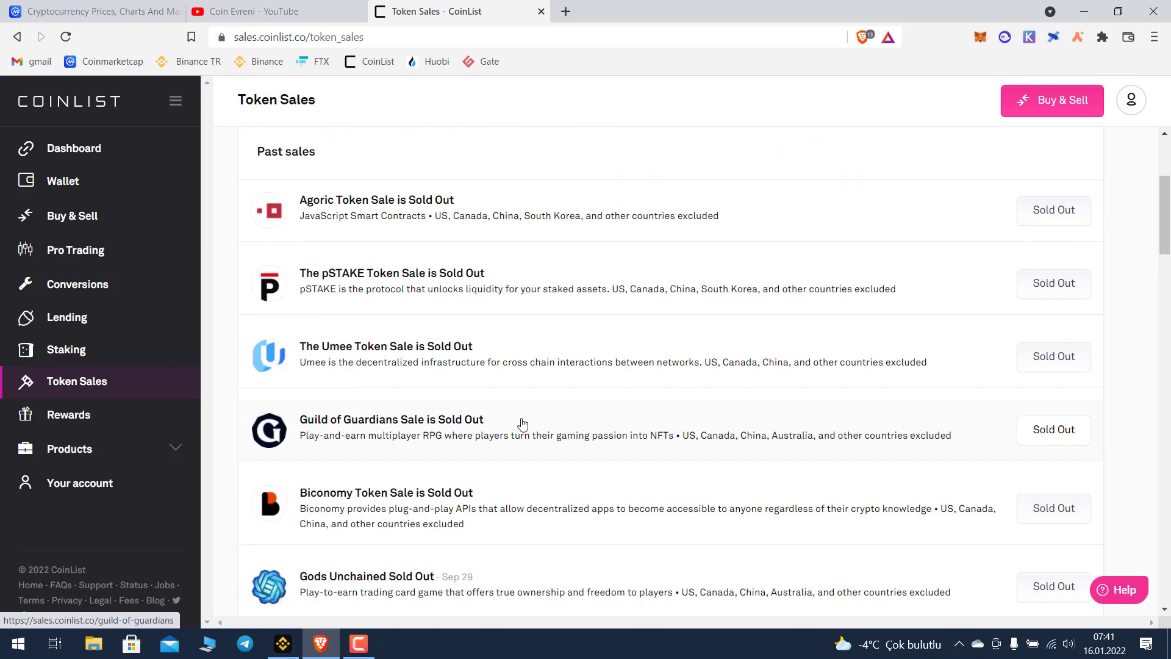
pyautogui.scroll(3, 488, 397)
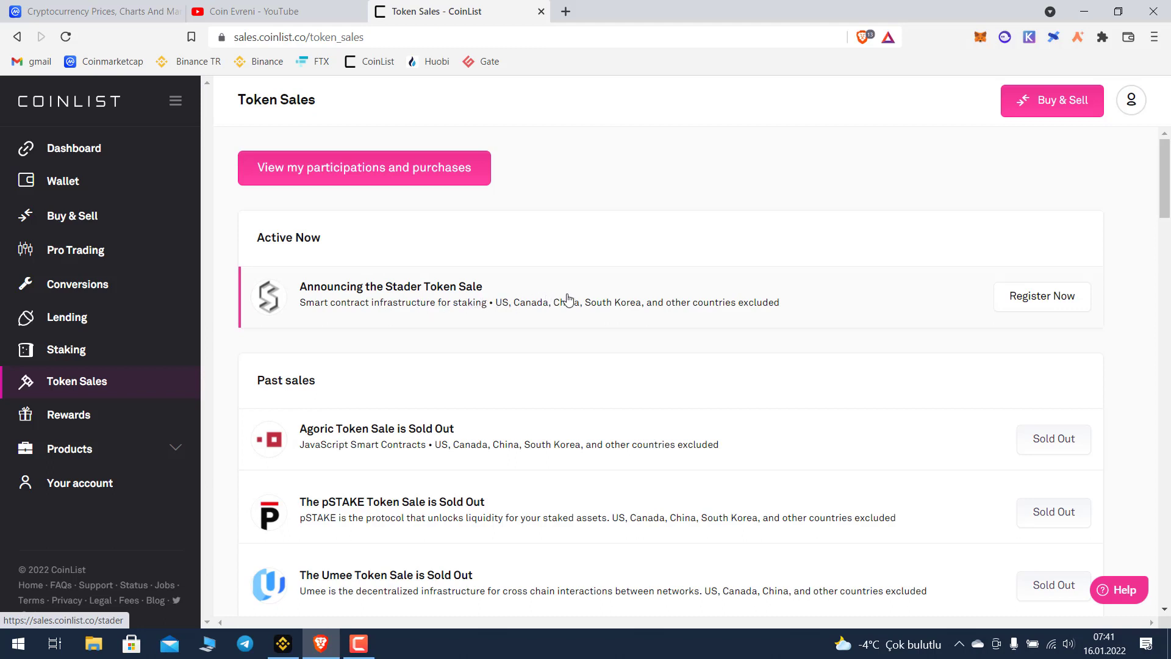
pyautogui.click(729, 301)
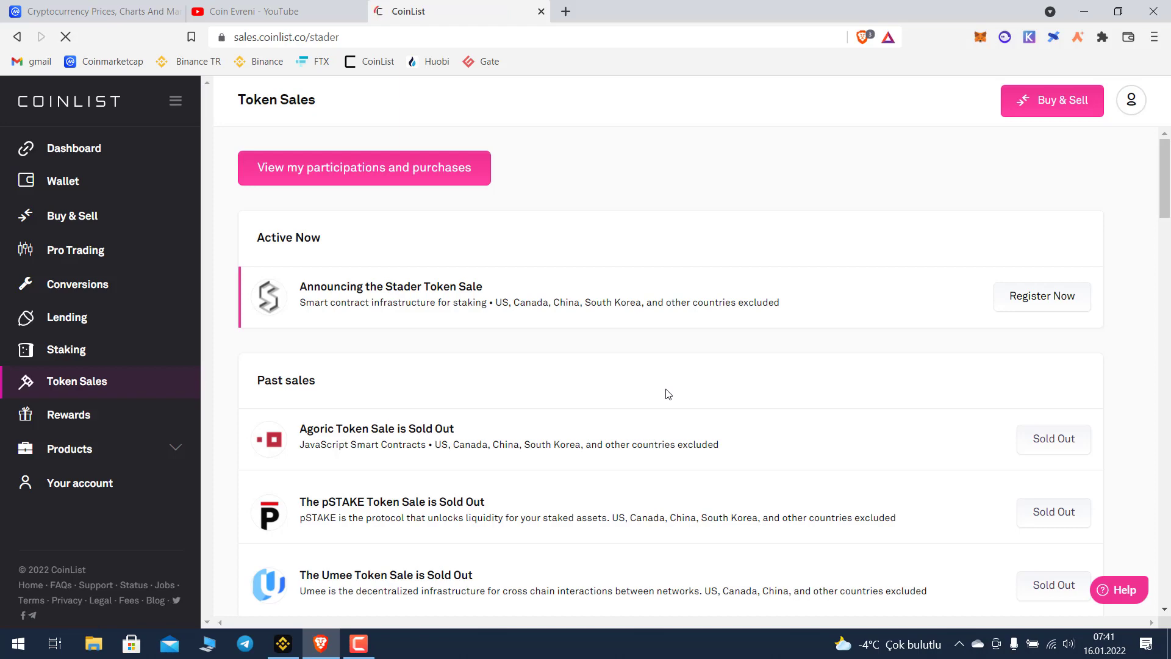
# Examine the Stader registration dates and project overview, from the introduction through the revenue model and token utility
pyautogui.scroll(-1, 684, 365)
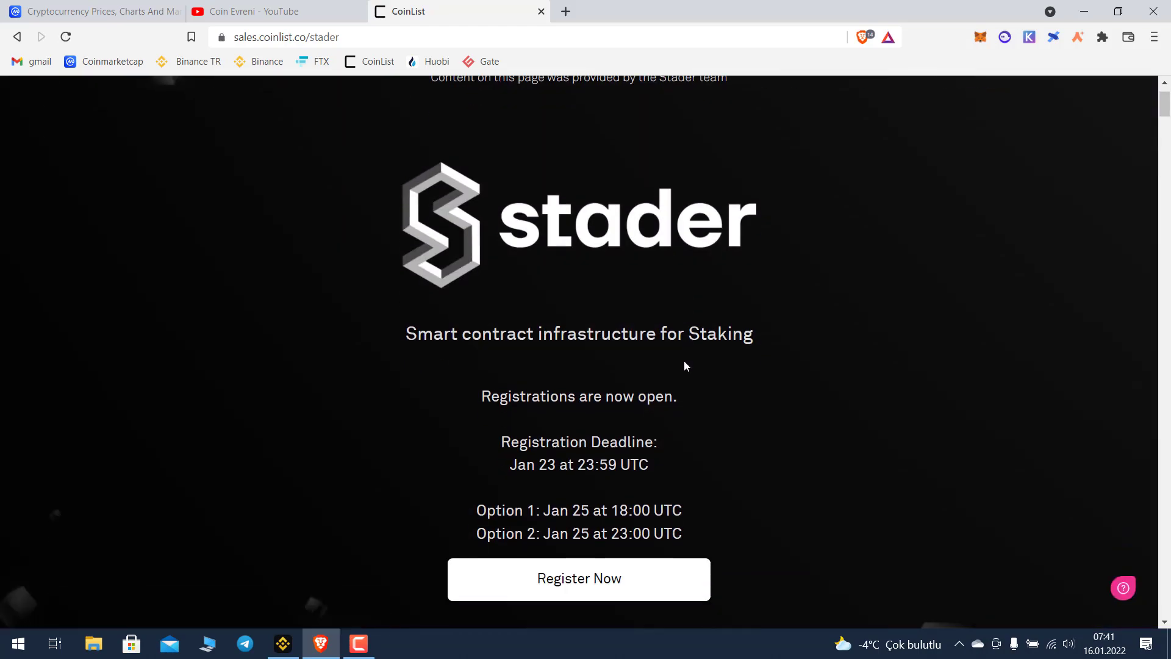
pyautogui.scroll(1, 684, 366)
pyautogui.scroll(-2, 693, 354)
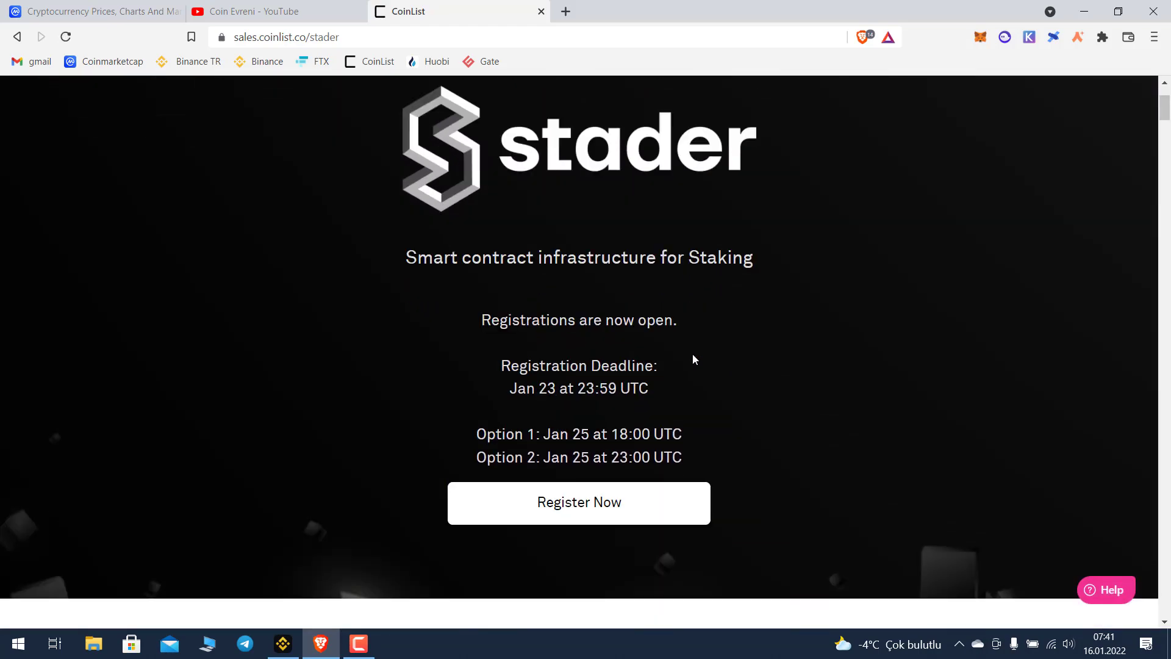
pyautogui.scroll(-1, 693, 359)
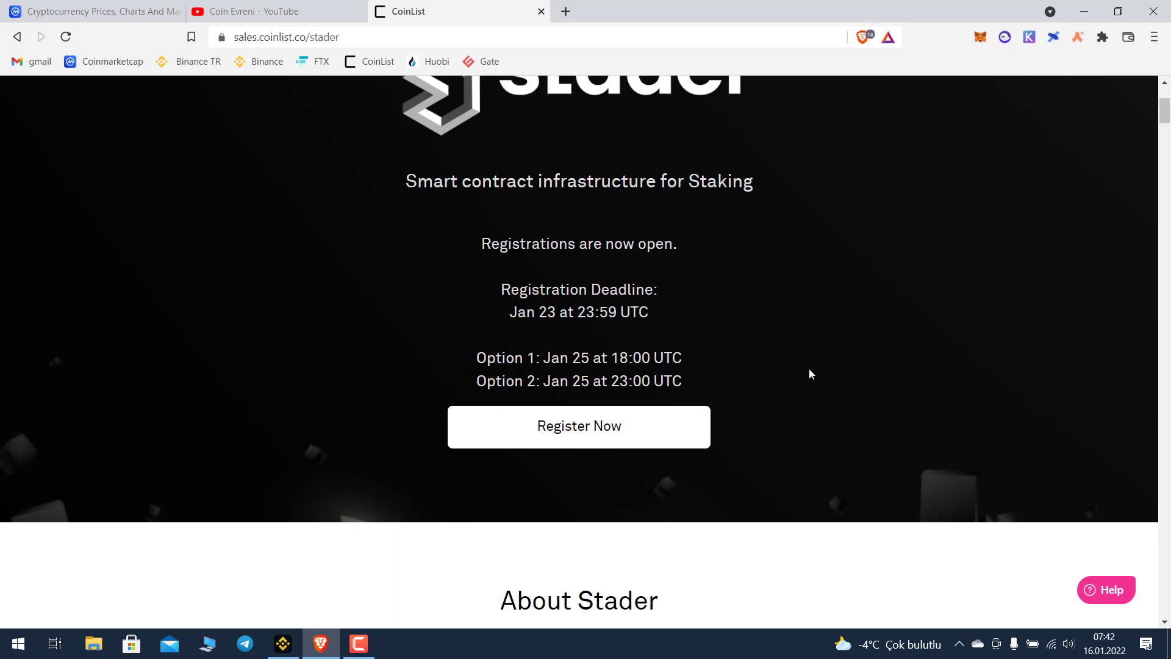
pyautogui.scroll(-4, 805, 368)
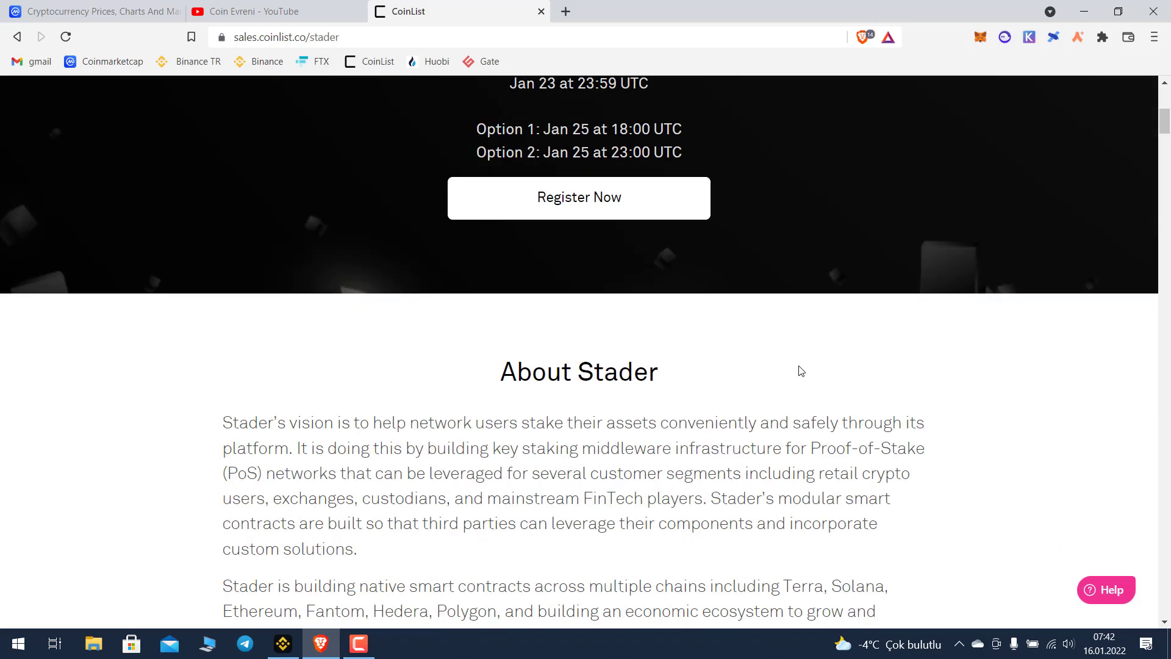
pyautogui.scroll(-4, 796, 365)
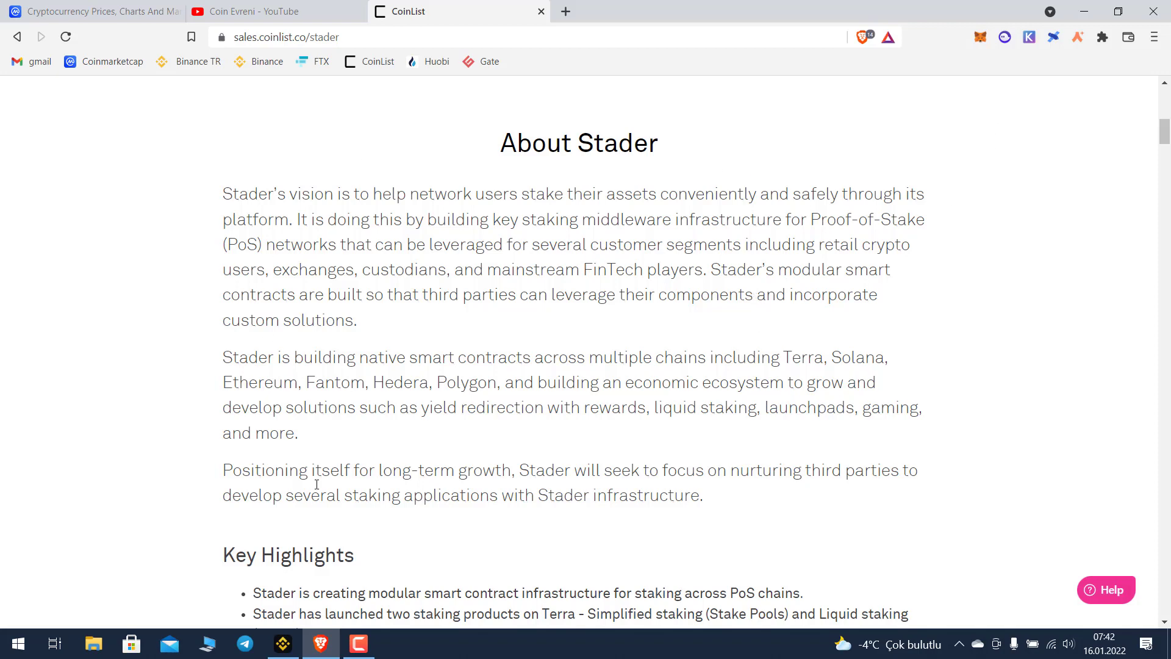
pyautogui.scroll(-14, 585, 440)
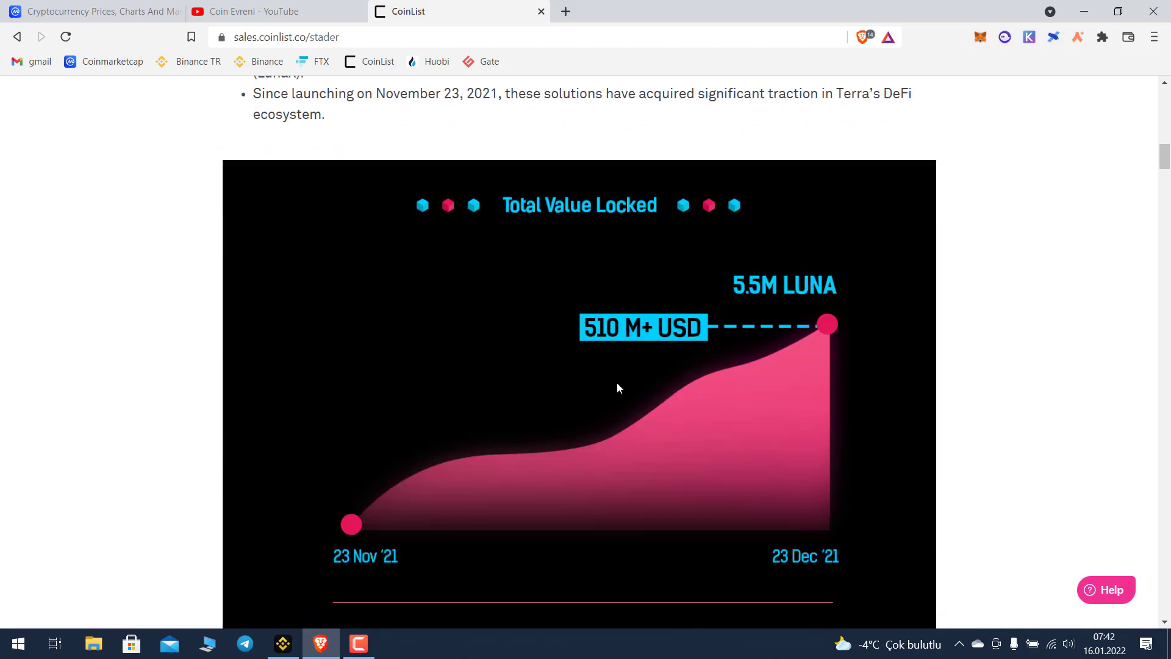
pyautogui.scroll(-20, 617, 375)
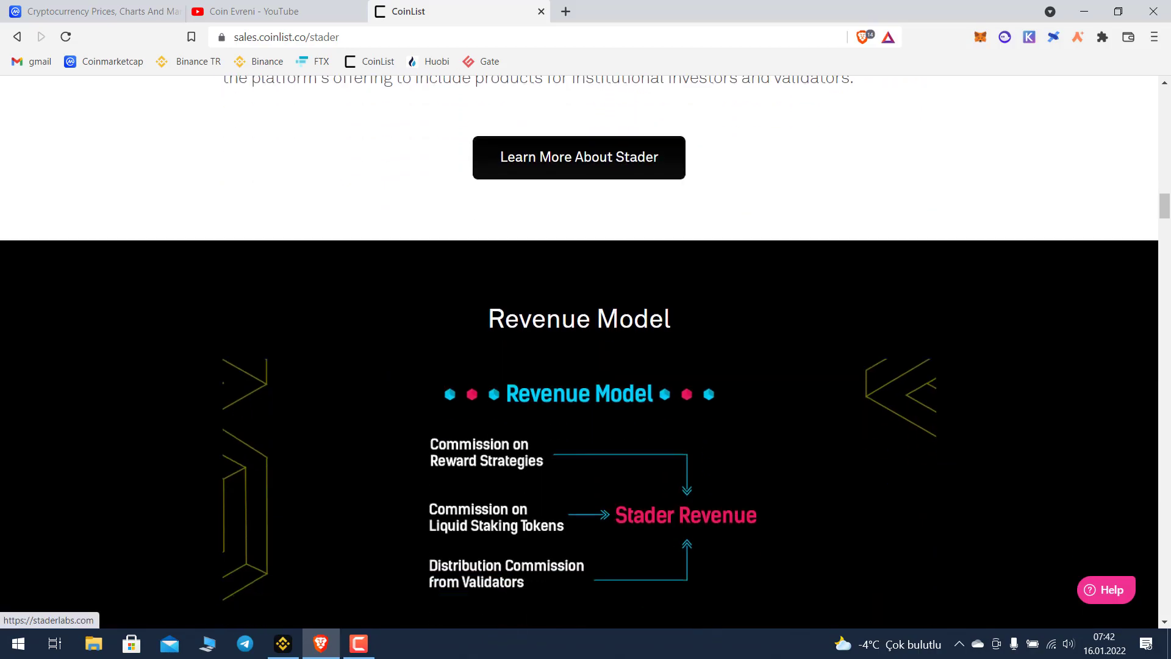
pyautogui.scroll(-12, 616, 375)
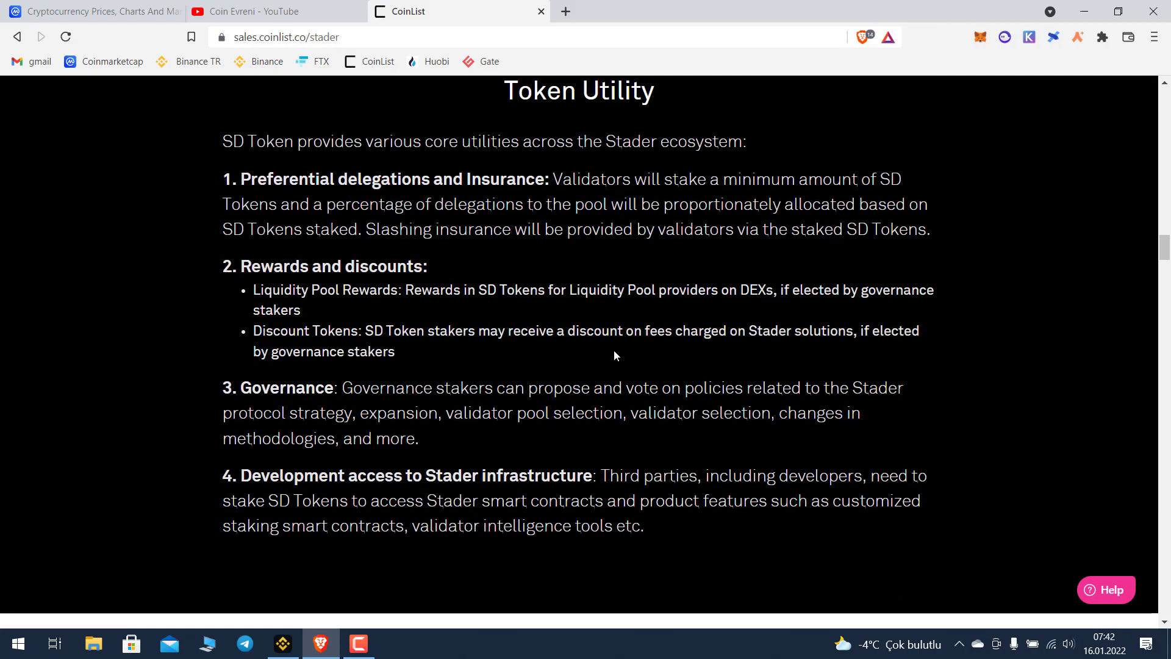
# Compare Option 1 and Option 2 in the Sale Options table, covering price, sale period, purchase limits, funding methods and lockup
pyautogui.scroll(-5, 700, 293)
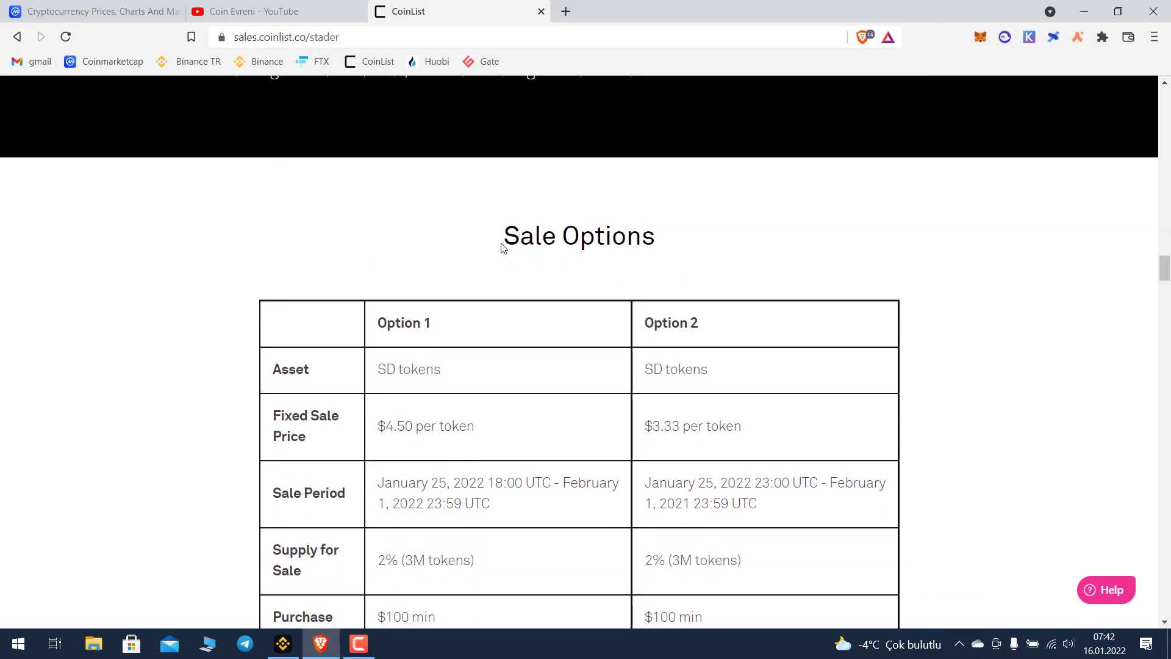
pyautogui.scroll(-3, 703, 266)
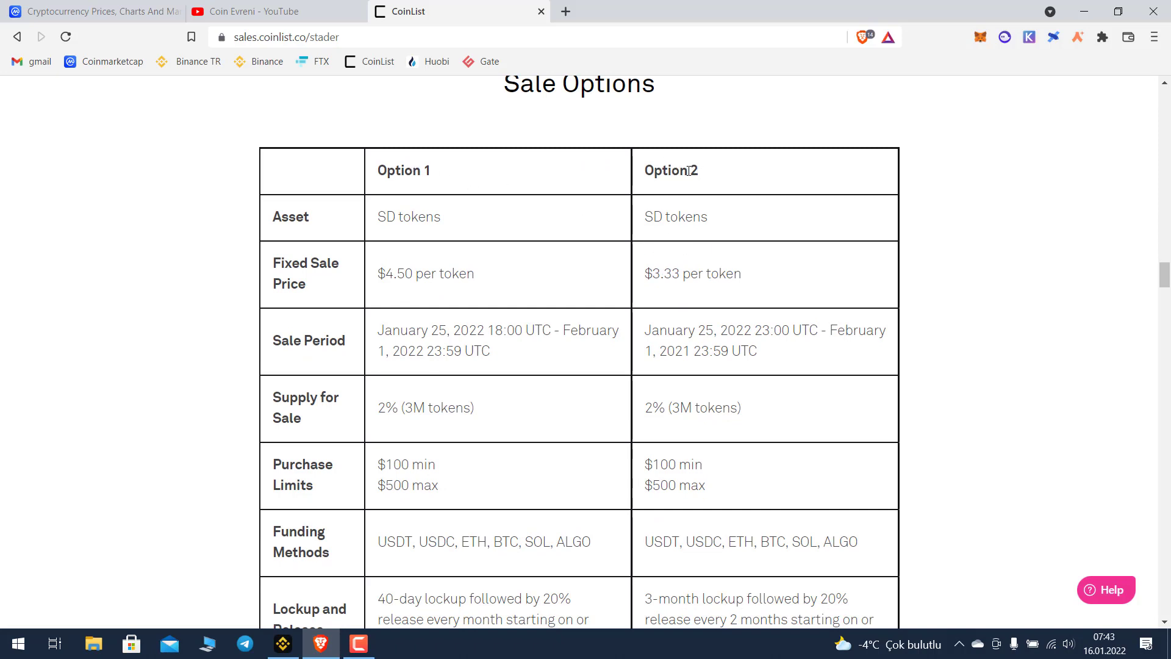
pyautogui.scroll(-1, 688, 172)
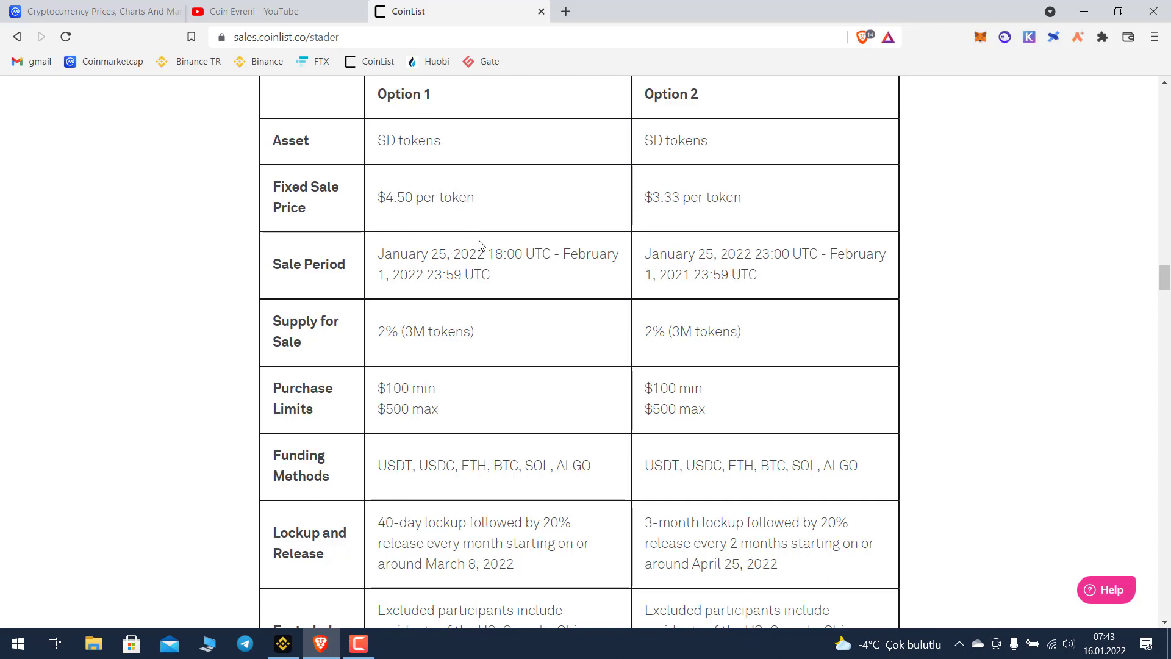
pyautogui.scroll(-1, 464, 241)
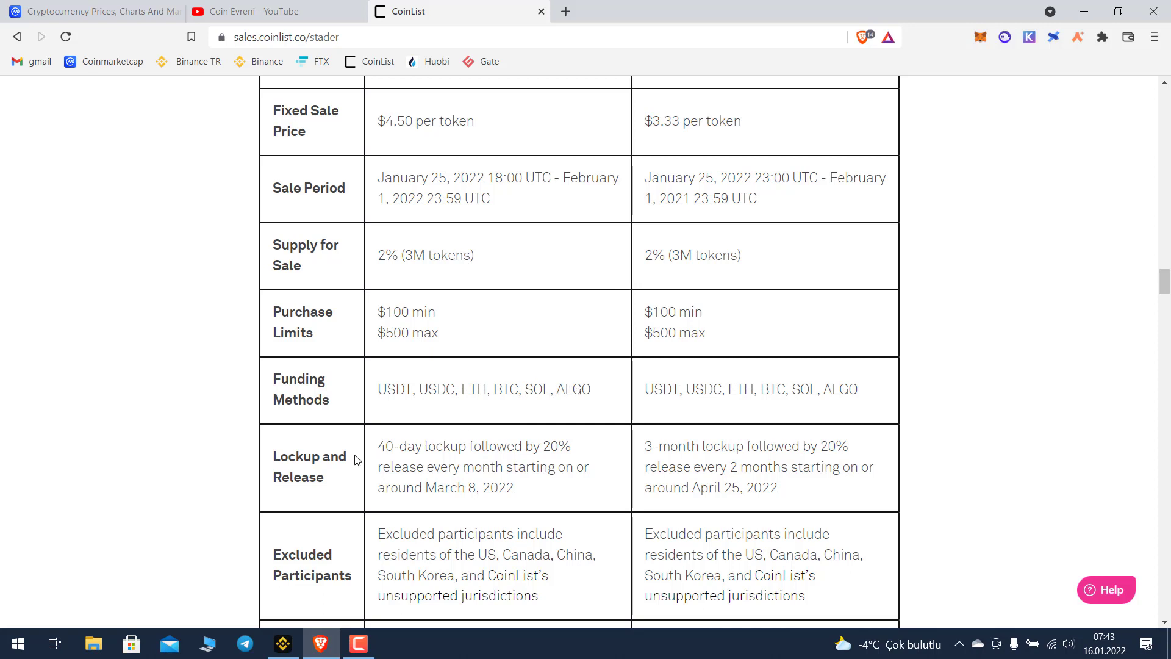
pyautogui.scroll(-1, 378, 452)
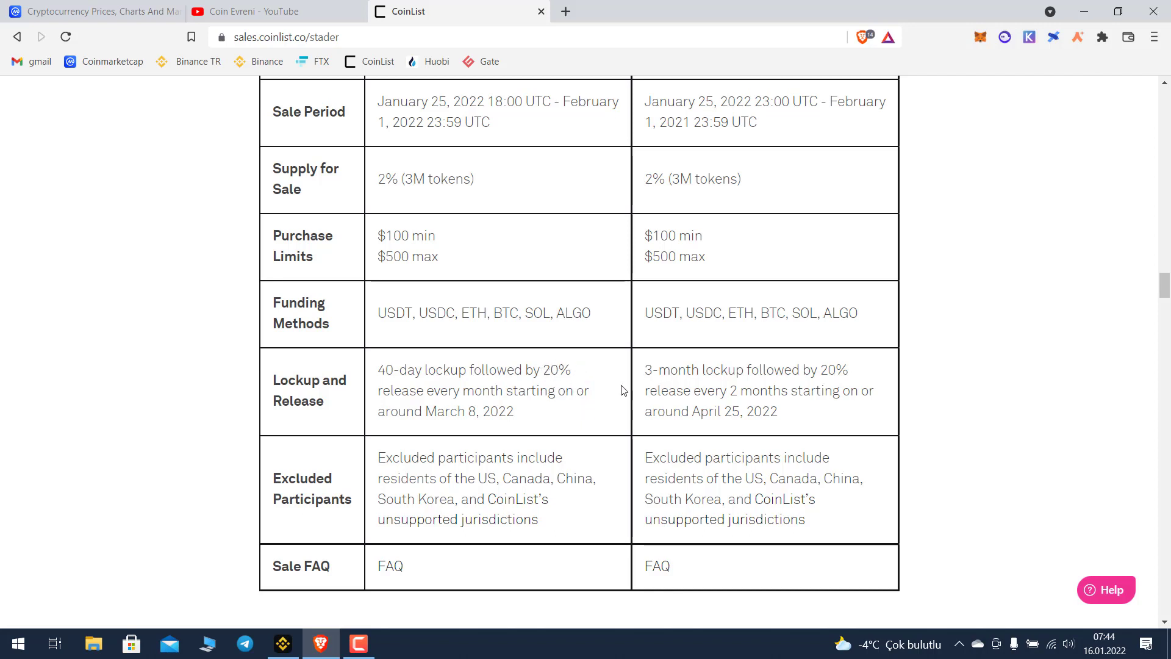
pyautogui.scroll(7, 610, 393)
pyautogui.scroll(-3, 610, 391)
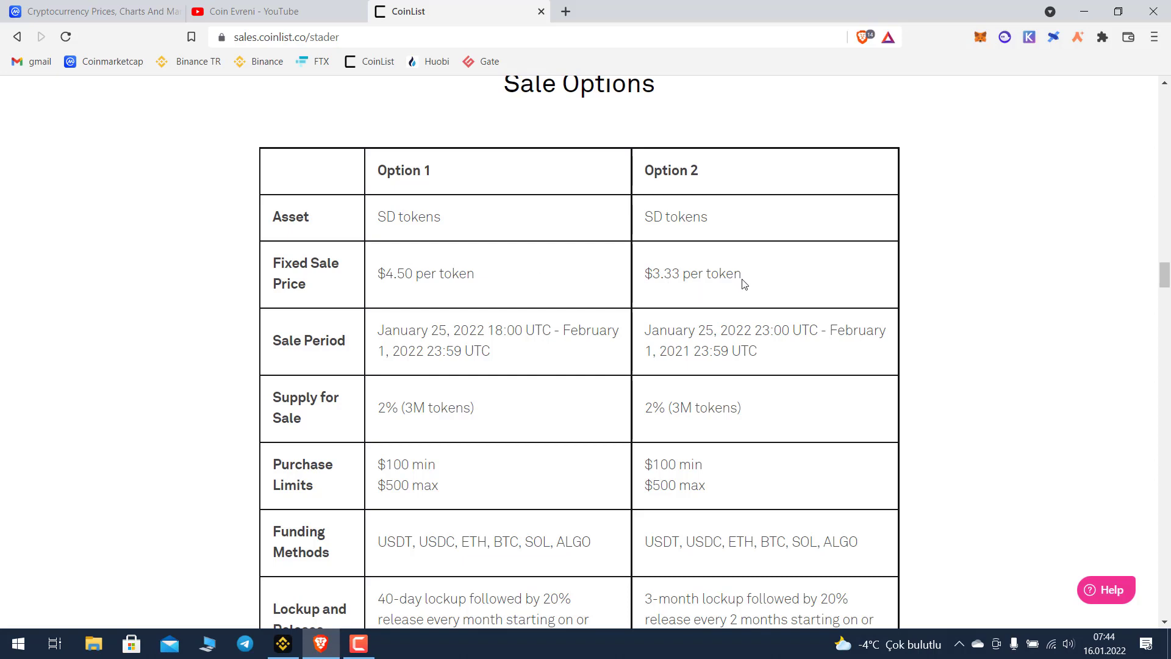
pyautogui.scroll(-3, 738, 452)
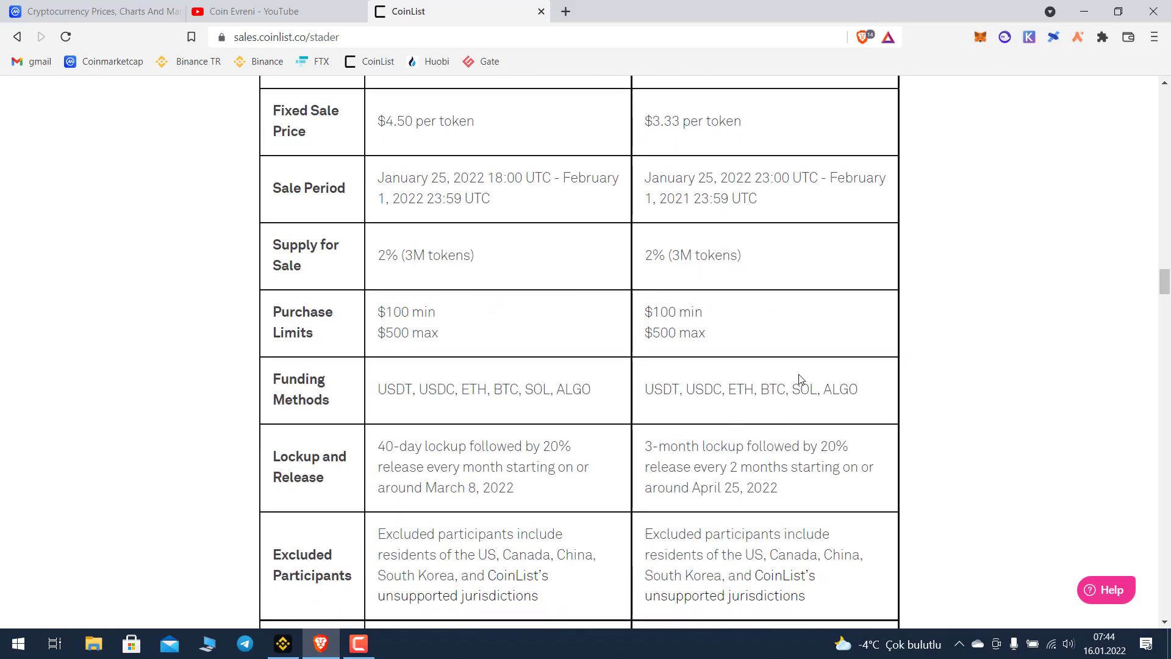
pyautogui.scroll(3, 796, 369)
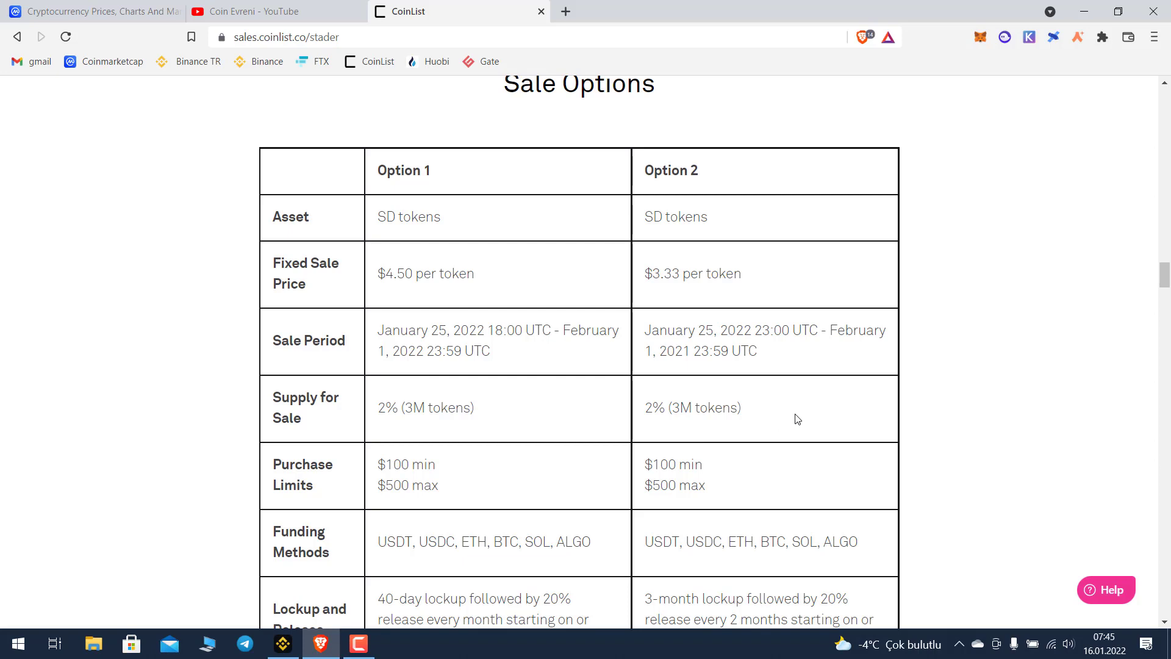
pyautogui.scroll(-1, 795, 411)
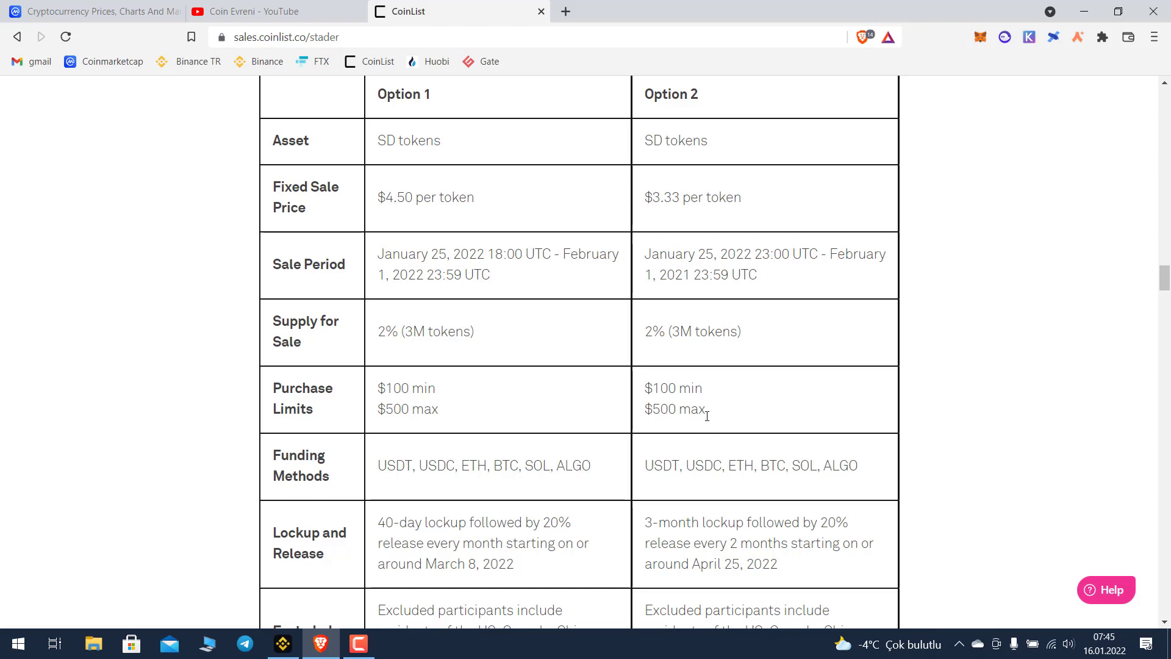
pyautogui.scroll(-1, 731, 417)
pyautogui.scroll(-1, 731, 416)
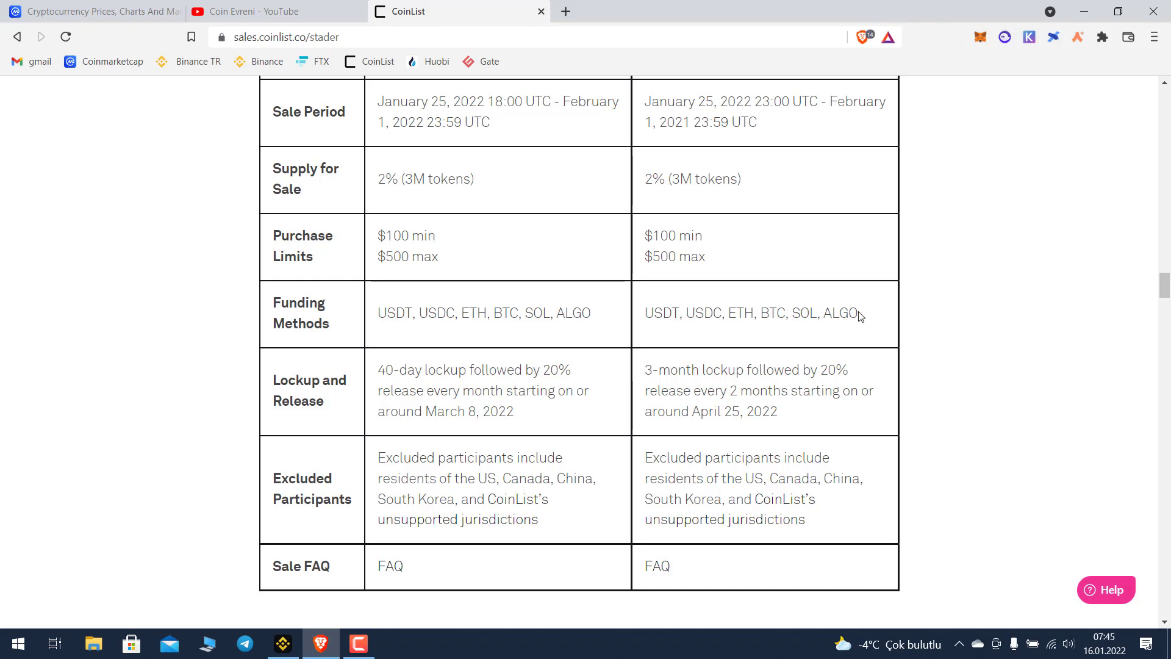
pyautogui.scroll(-1, 852, 326)
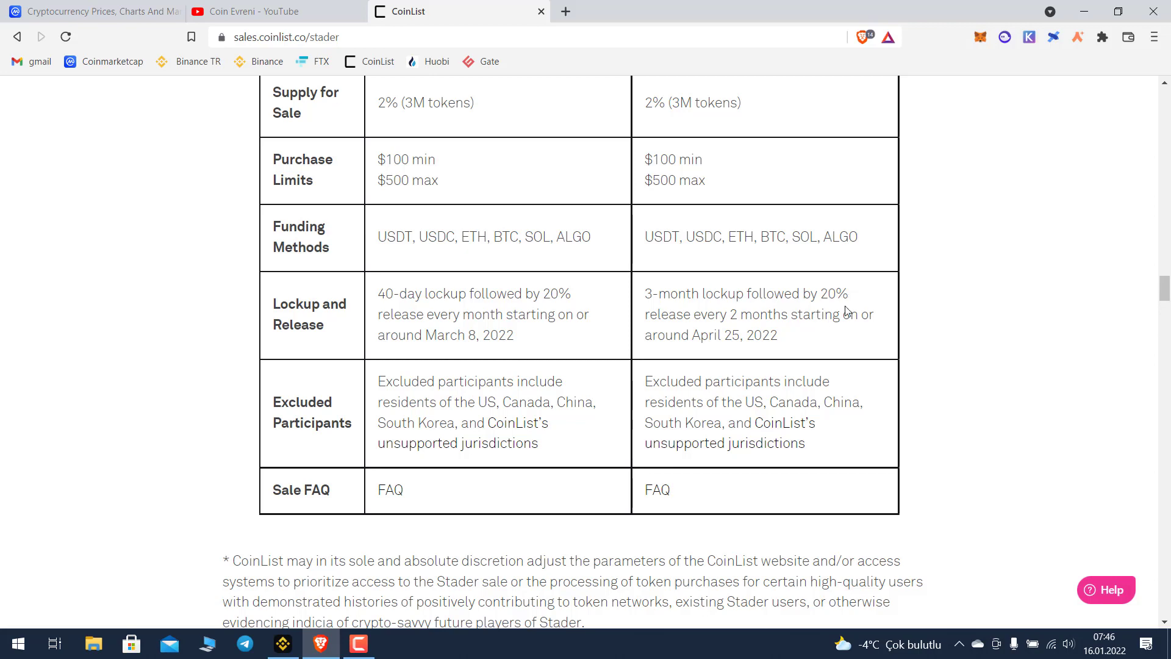
# Examine the Stader tokenomics, covering the allocation chart and the table of shares and vesting terms
pyautogui.scroll(-7, 852, 304)
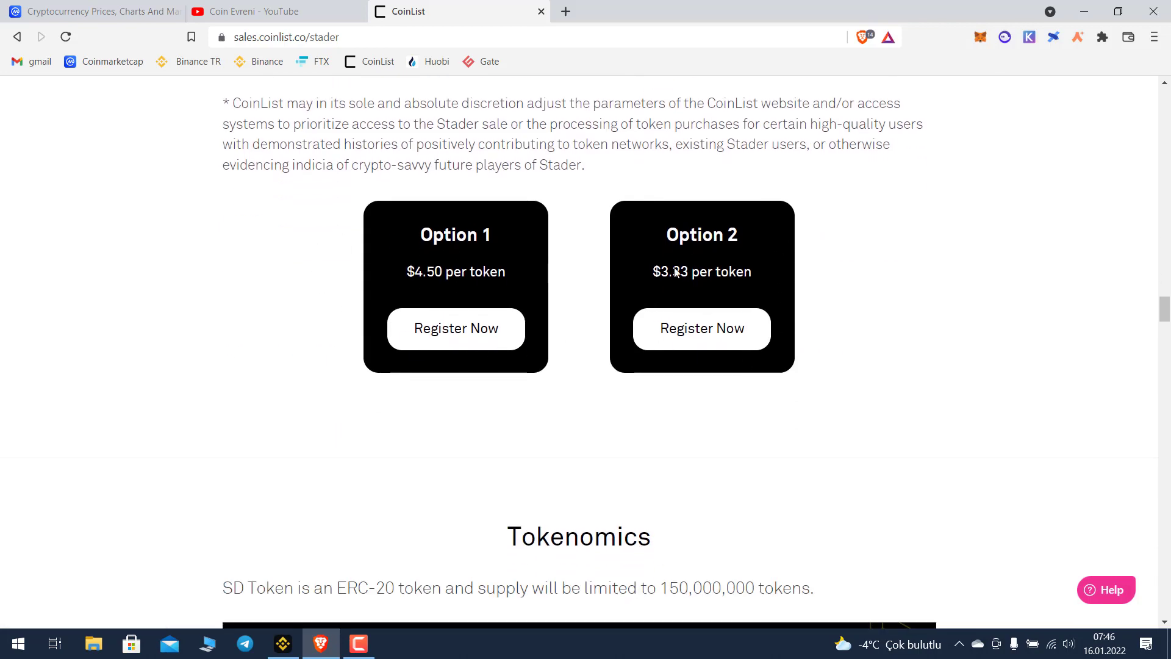
pyautogui.scroll(-3, 865, 295)
pyautogui.scroll(-3, 865, 296)
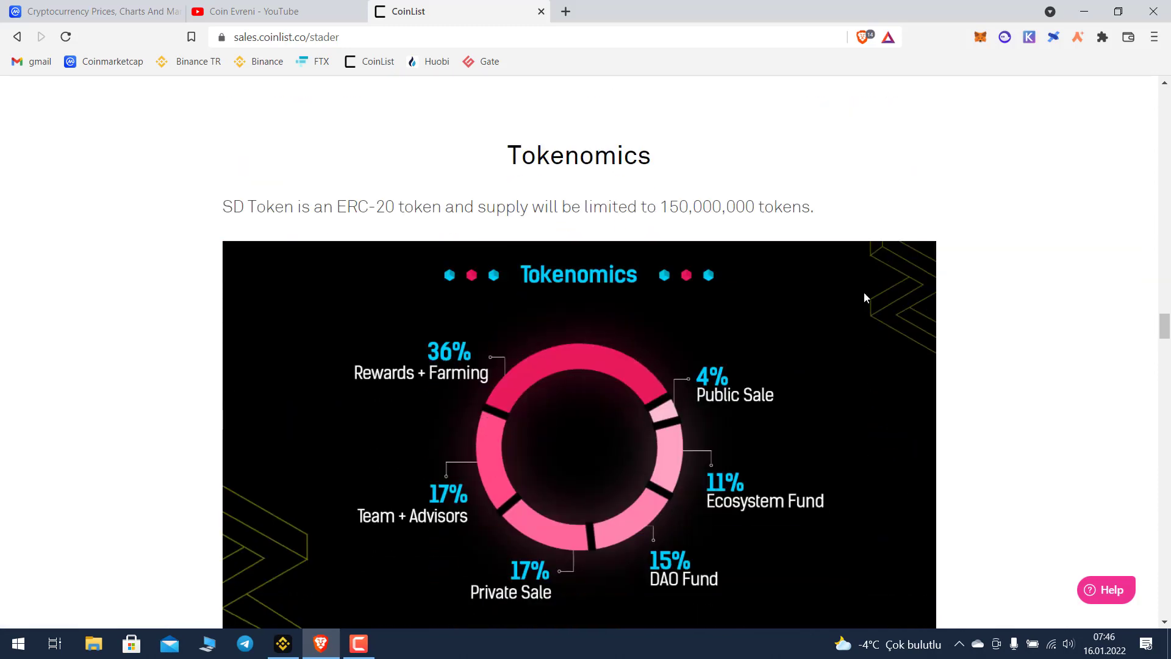
pyautogui.scroll(1, 863, 294)
pyautogui.scroll(-1, 1086, 296)
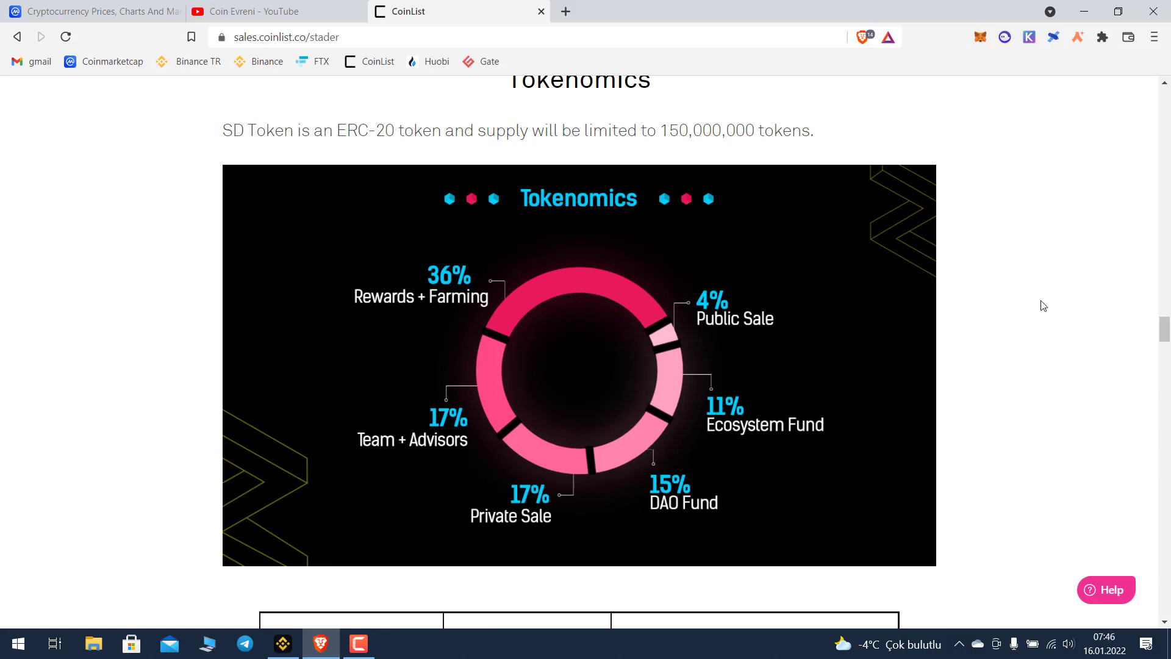
pyautogui.scroll(-5, 1037, 305)
pyautogui.scroll(-13, 1026, 312)
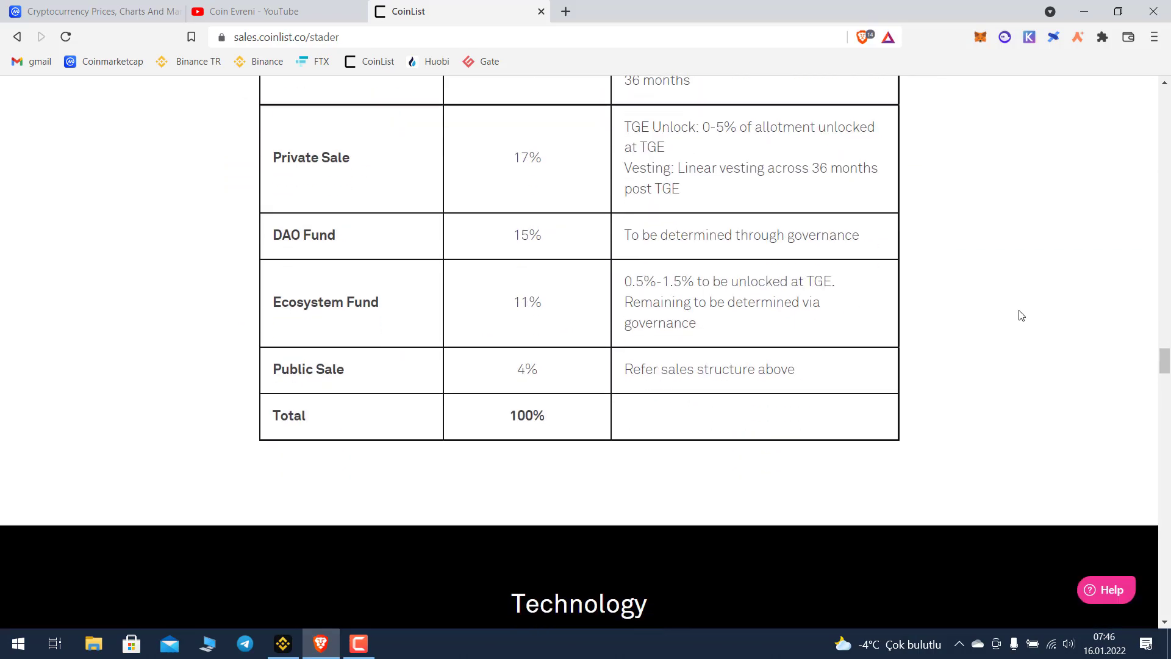
# Look over Stader's technology section, product roadmap, and the strategic and seed round growth backers
pyautogui.scroll(-15, 1005, 301)
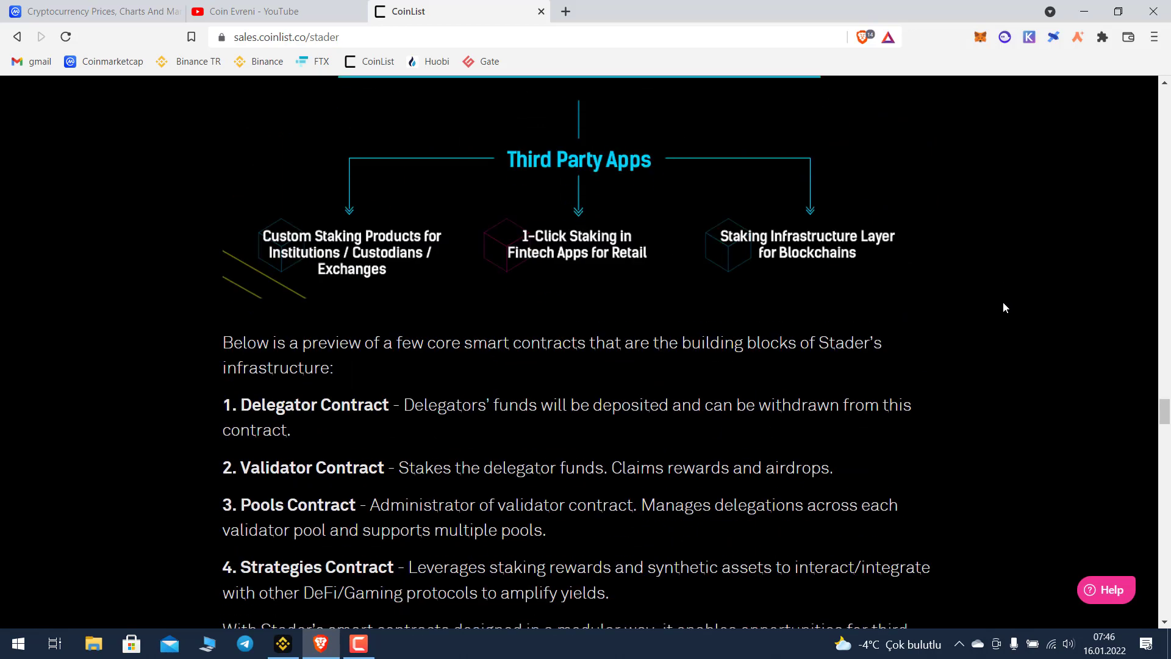
pyautogui.scroll(4, 969, 304)
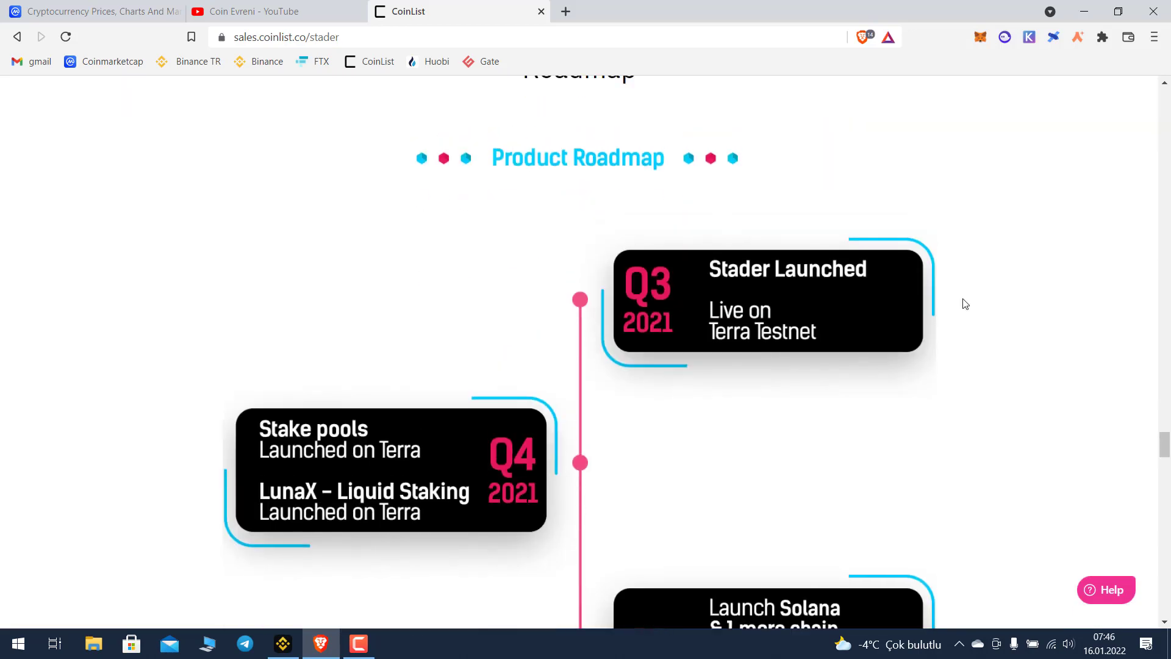
pyautogui.scroll(-9, 850, 405)
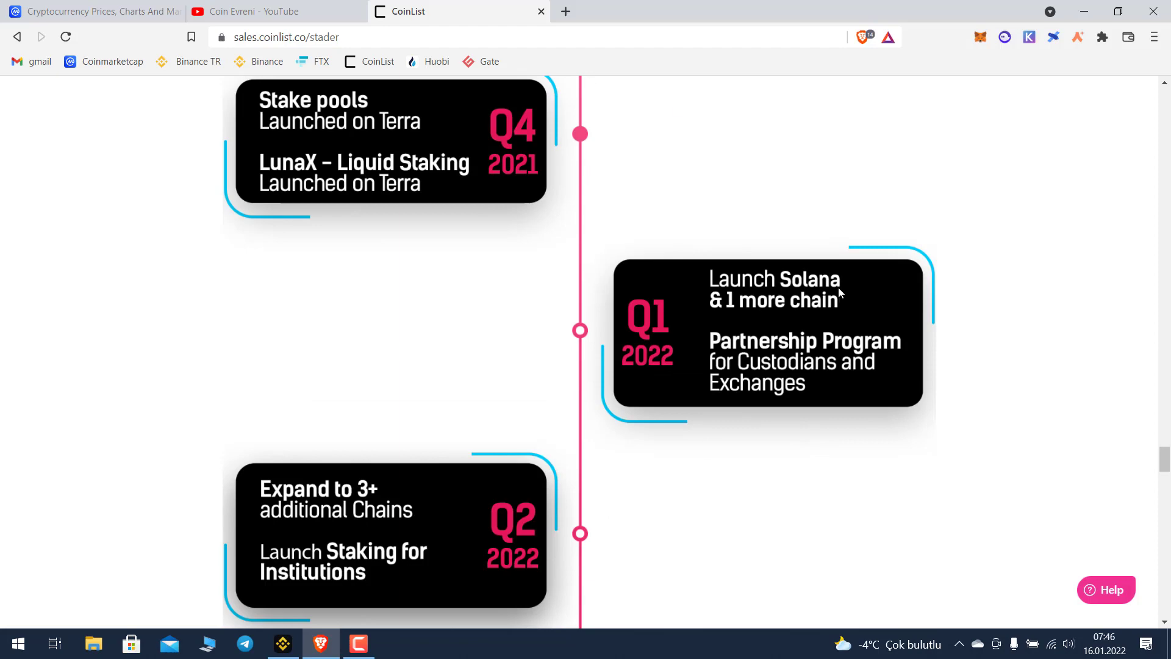
pyautogui.scroll(-12, 962, 300)
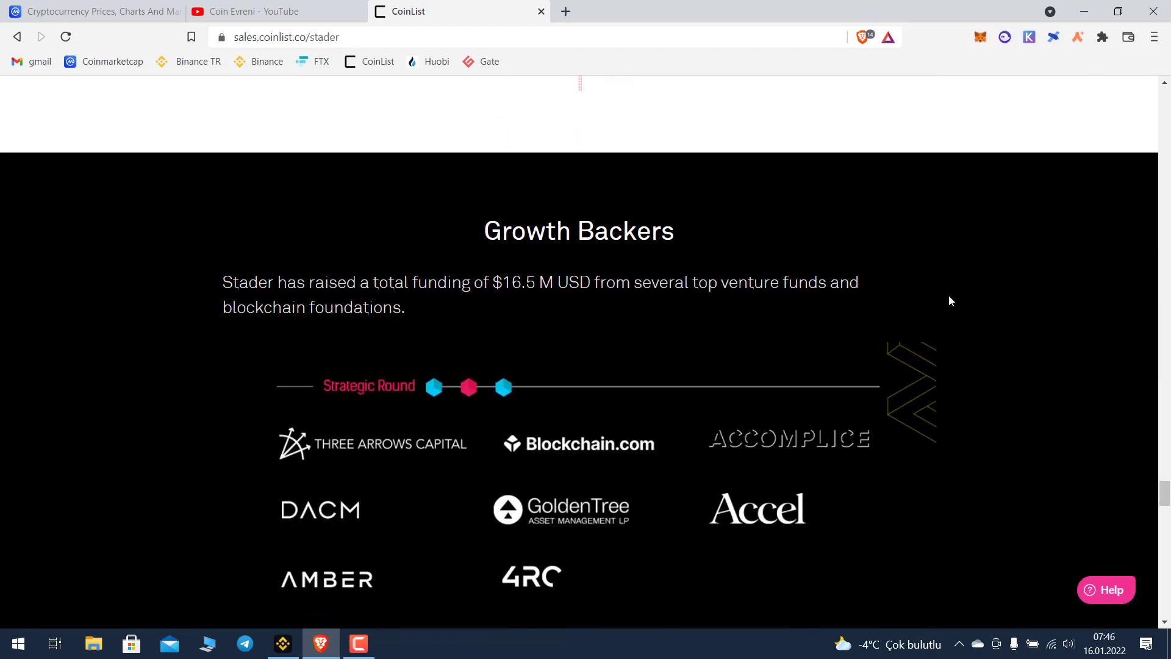
pyautogui.scroll(-4, 948, 295)
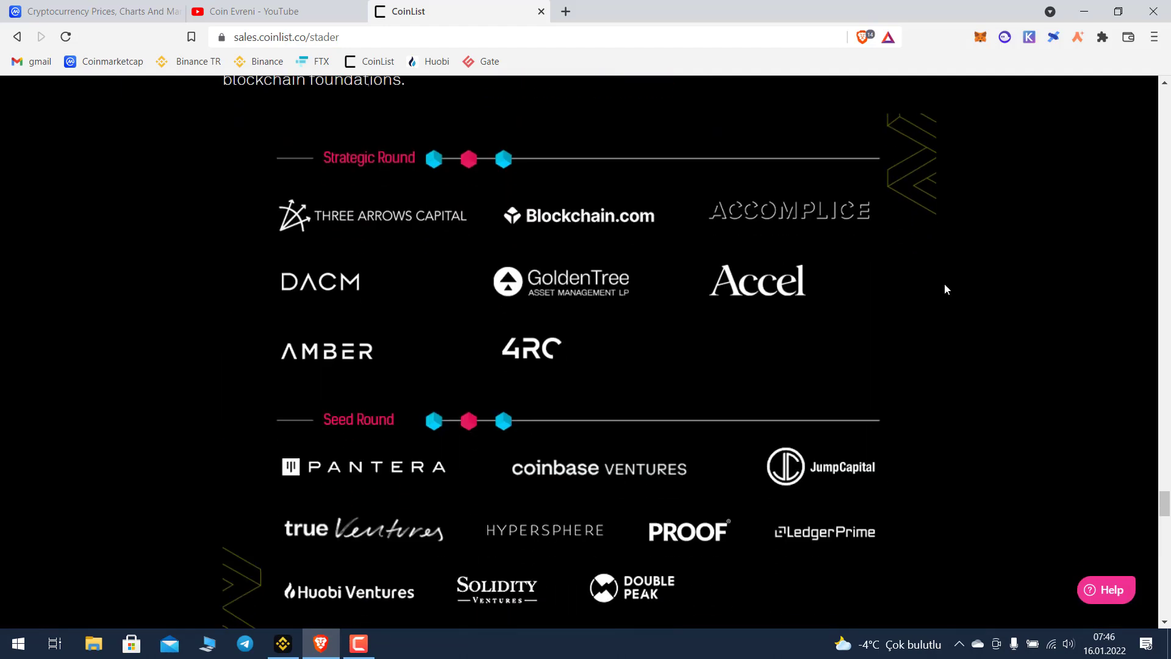
pyautogui.scroll(-1, 956, 289)
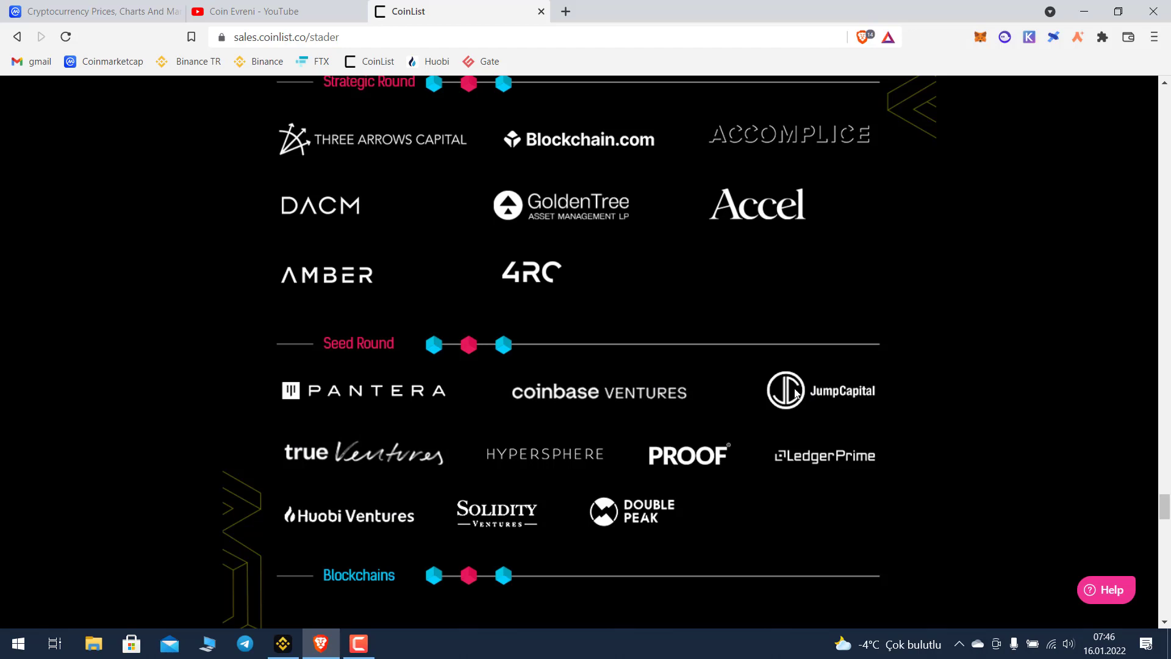
# Return to the two sale option cards and open the registration for Option 1 at $4.50 per token
pyautogui.scroll(20, 951, 377)
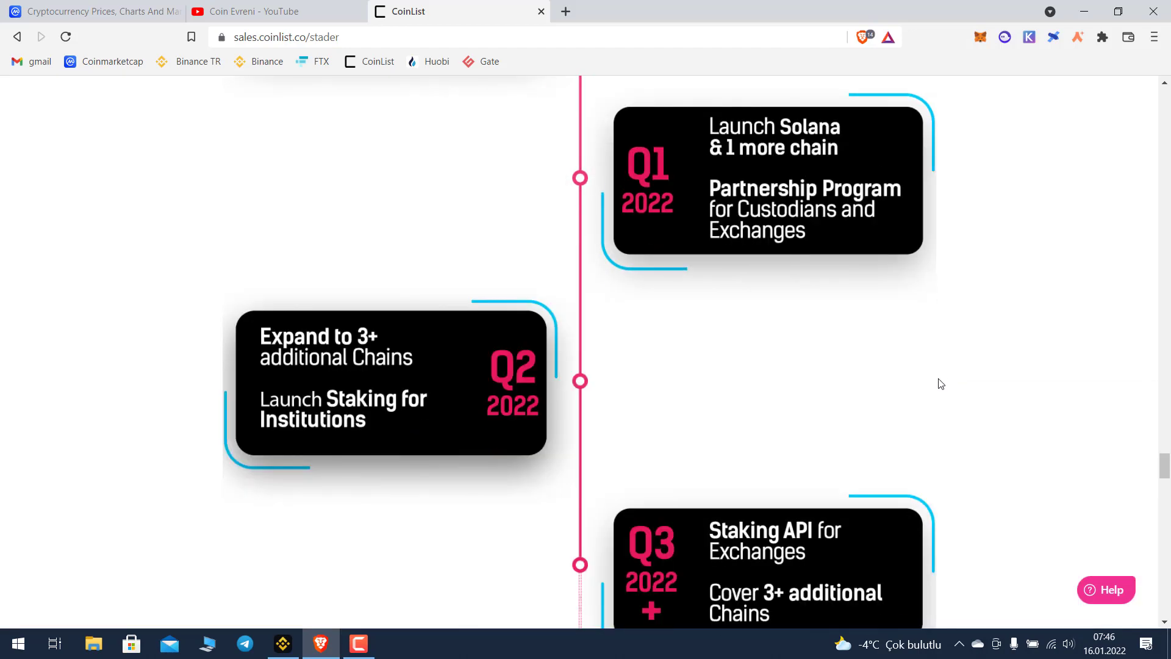
pyautogui.scroll(20, 927, 379)
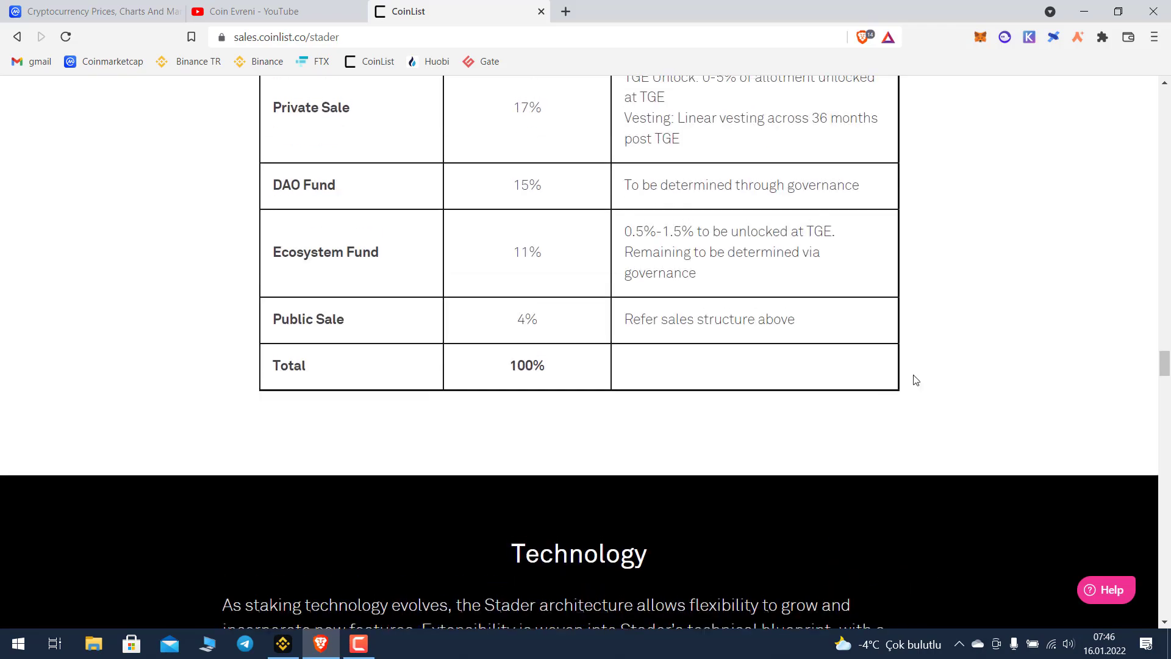
pyautogui.scroll(6, 913, 375)
pyautogui.scroll(-3, 913, 377)
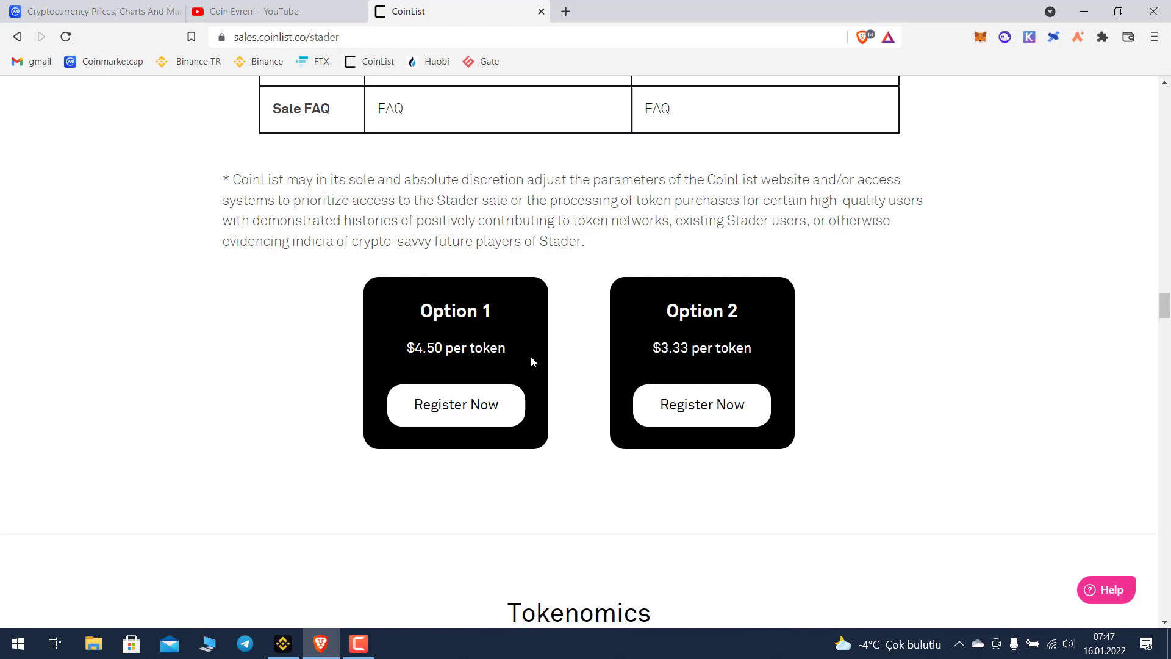
pyautogui.click(462, 409)
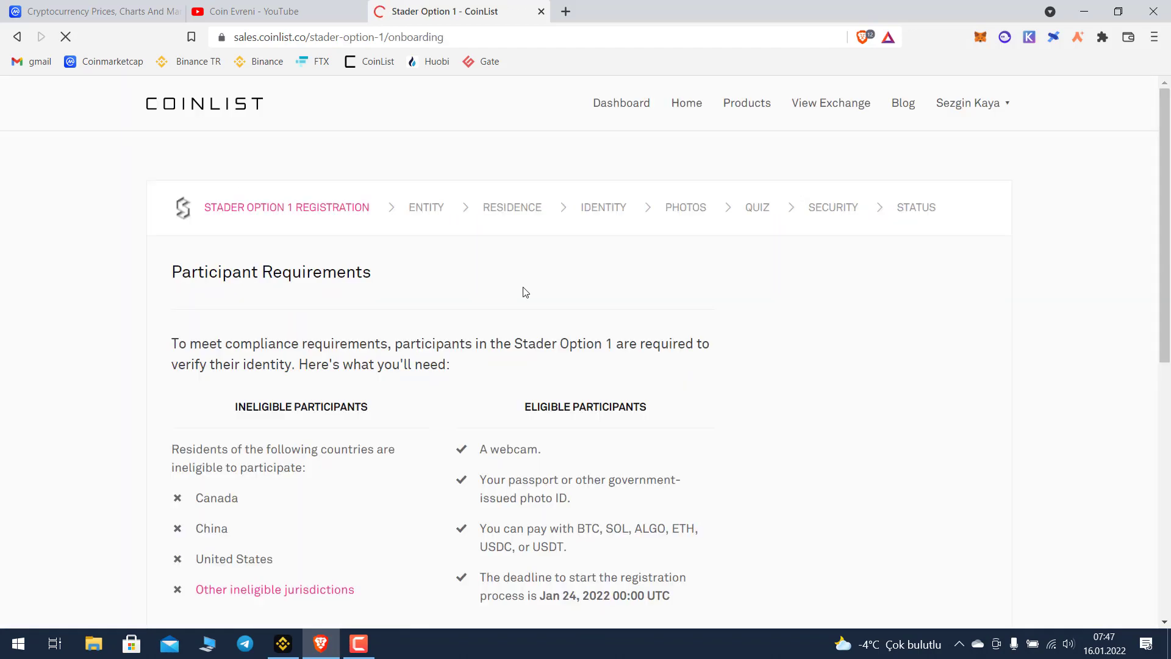
# Review the Stader Option 1 participant requirements and start the registration
pyautogui.scroll(-1, 664, 298)
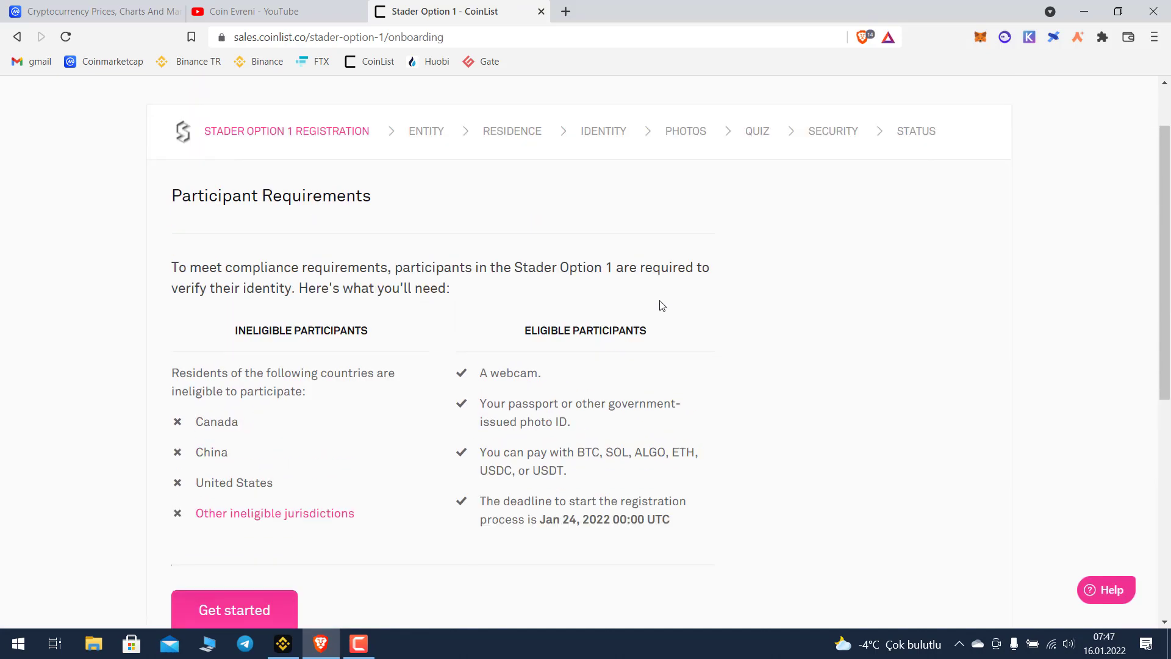
pyautogui.scroll(-2, 336, 415)
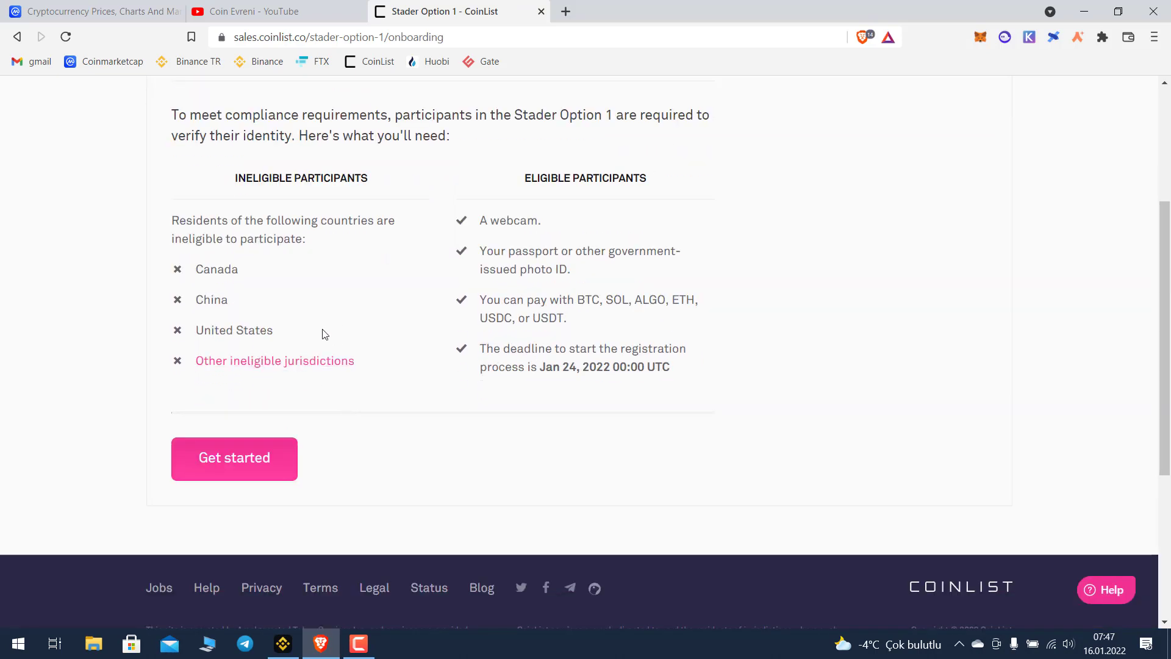
pyautogui.click(228, 470)
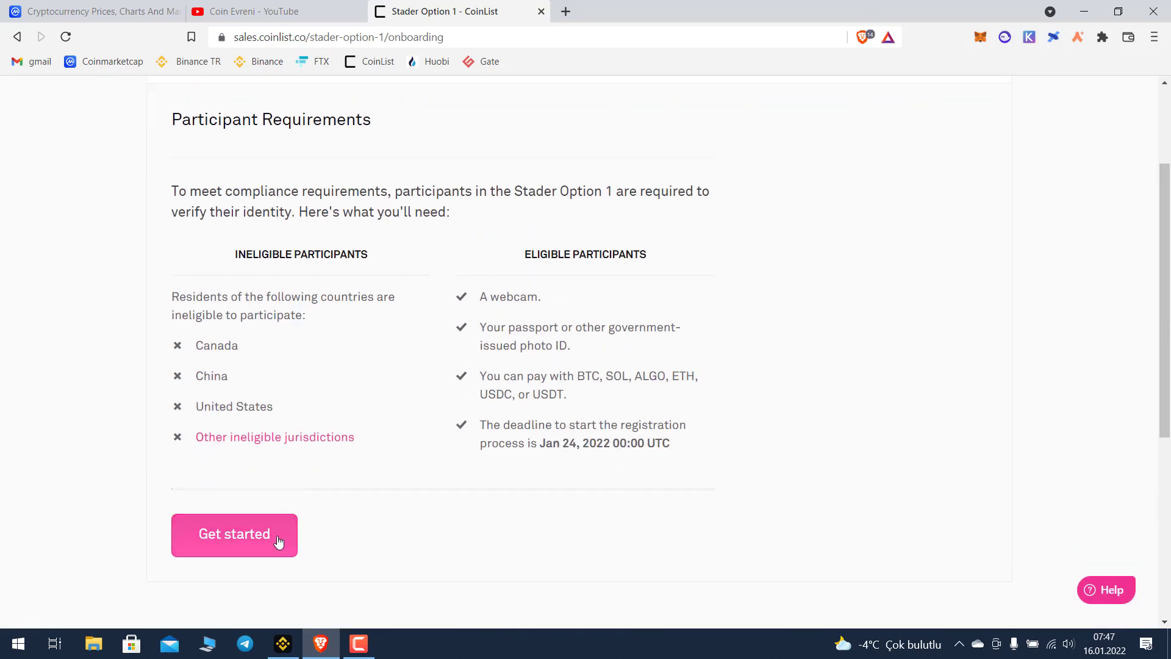
pyautogui.click(280, 541)
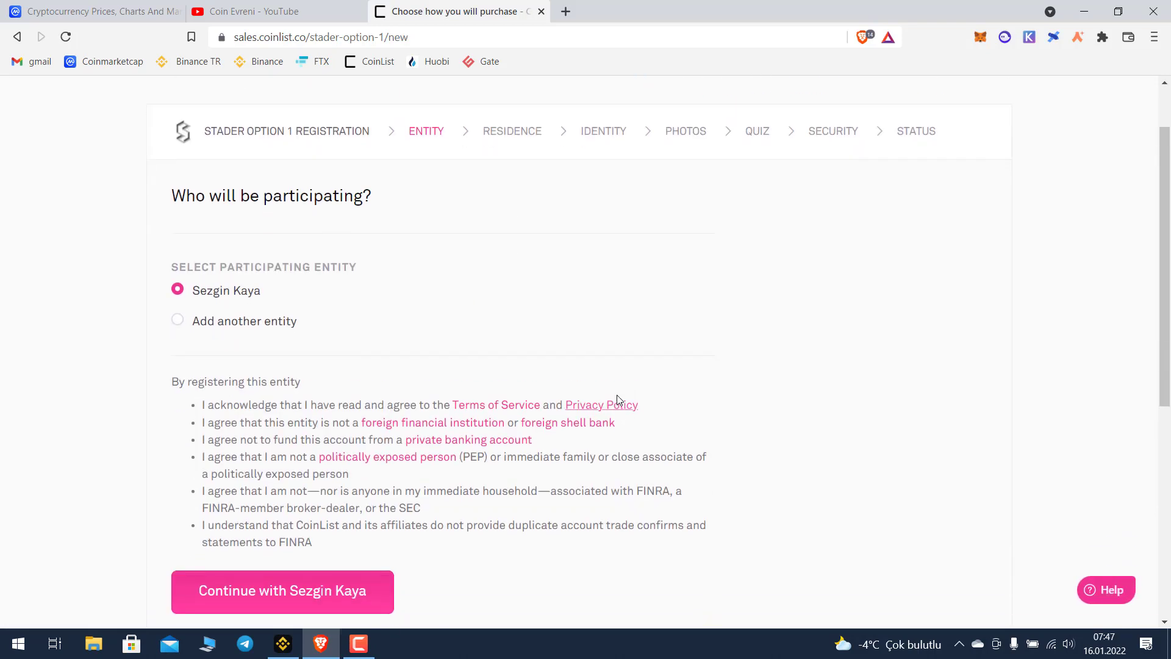
# Read the entity registration terms and continue with the account holder's existing entity as the participant
pyautogui.scroll(-2, 616, 403)
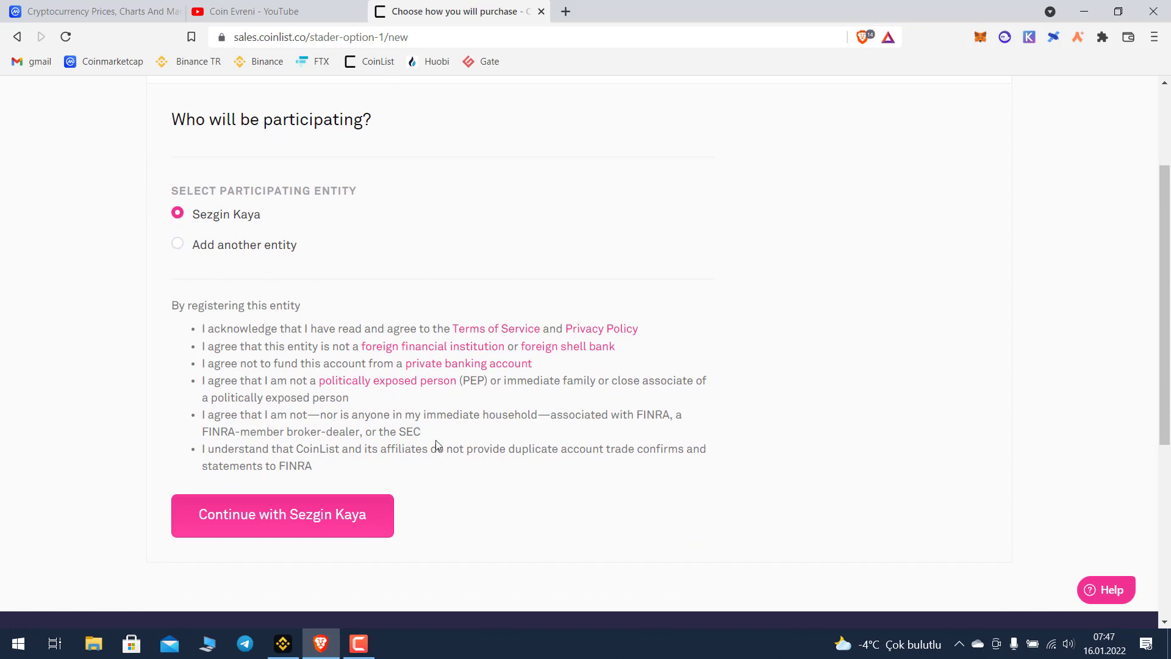
pyautogui.scroll(-1, 435, 440)
pyautogui.click(308, 439)
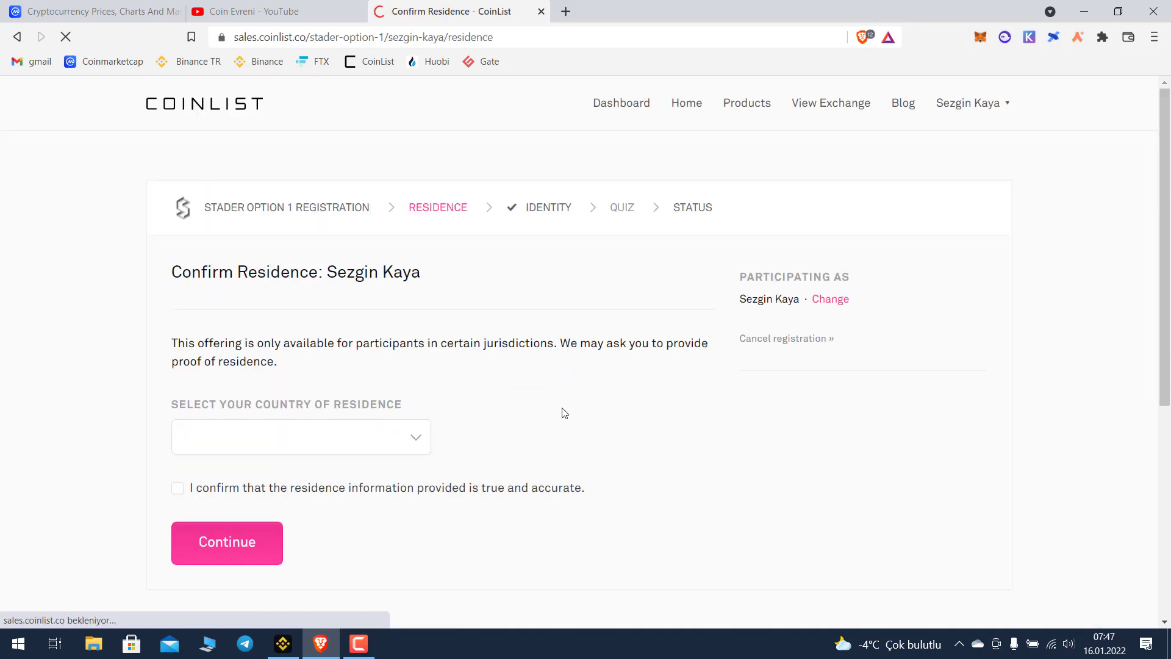
# Set the country of residence to Turkey, confirm that the residence information is accurate, and continue to the quiz
pyautogui.click(390, 438)
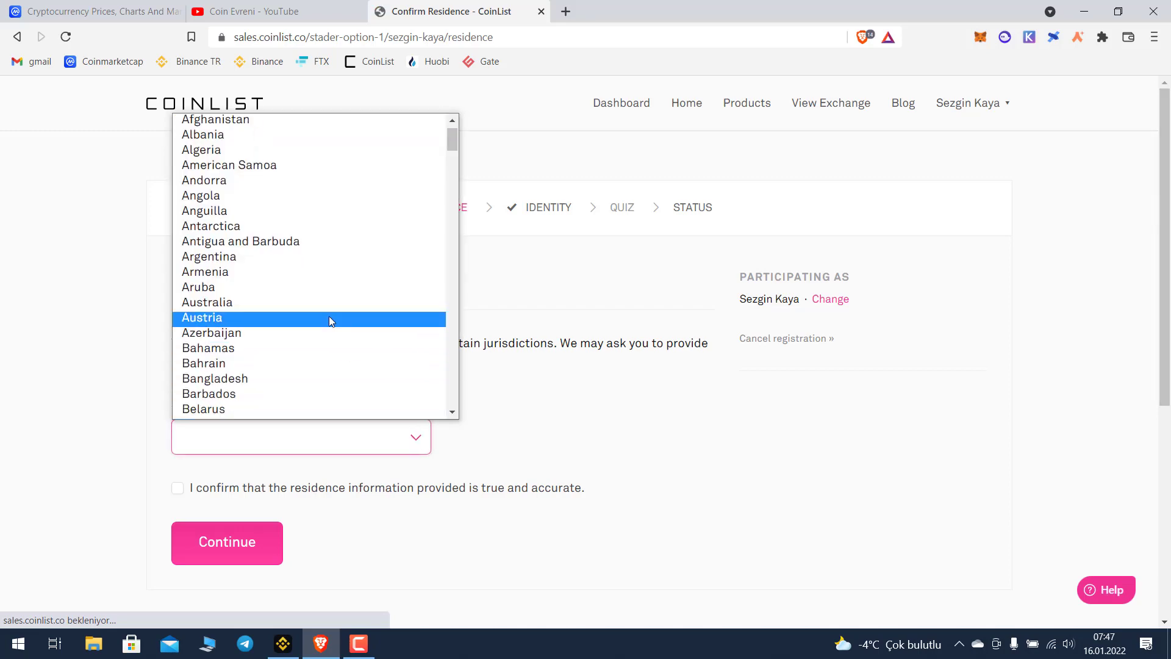
pyautogui.scroll(-20, 328, 316)
pyautogui.scroll(-15, 326, 293)
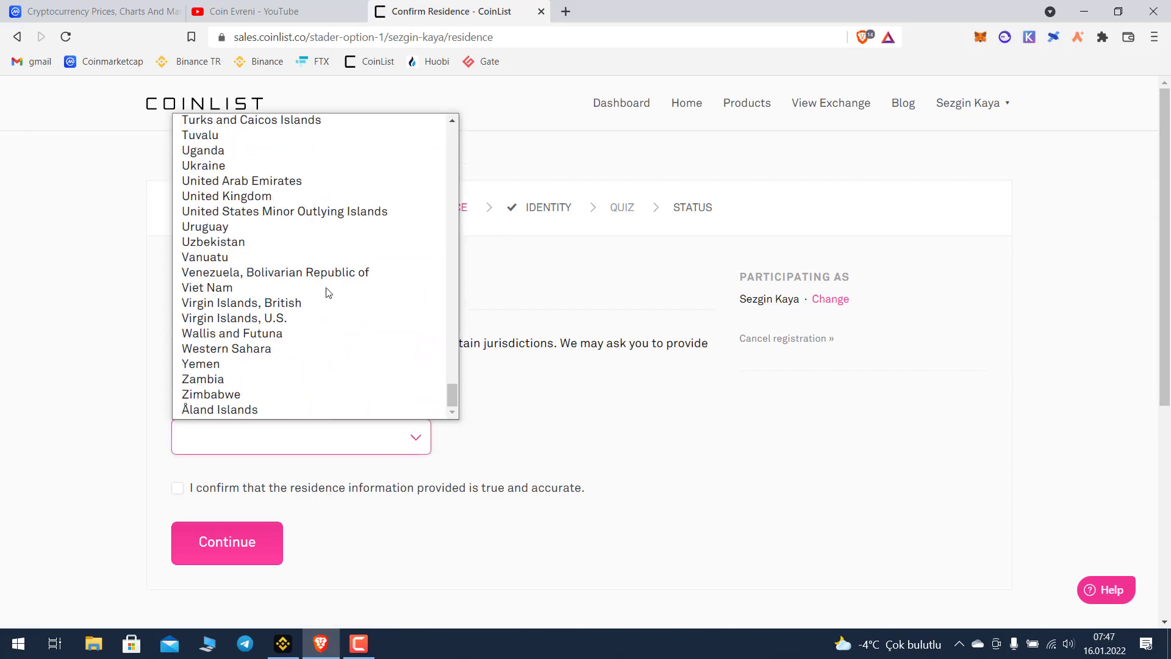
pyautogui.scroll(3, 327, 291)
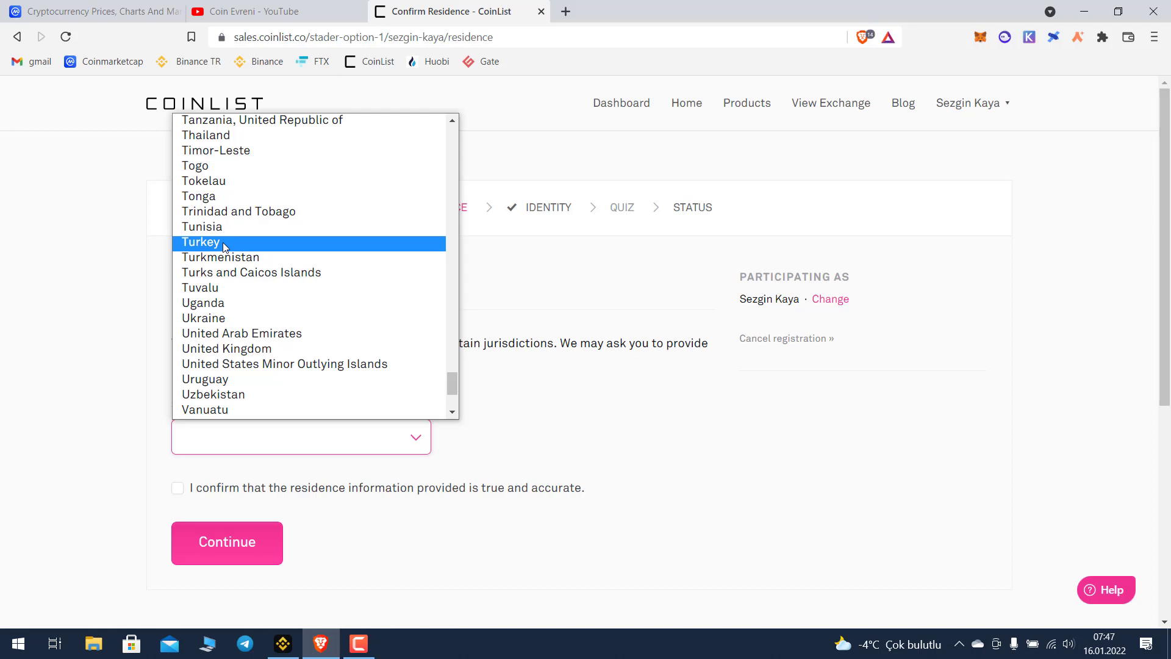
pyautogui.click(201, 242)
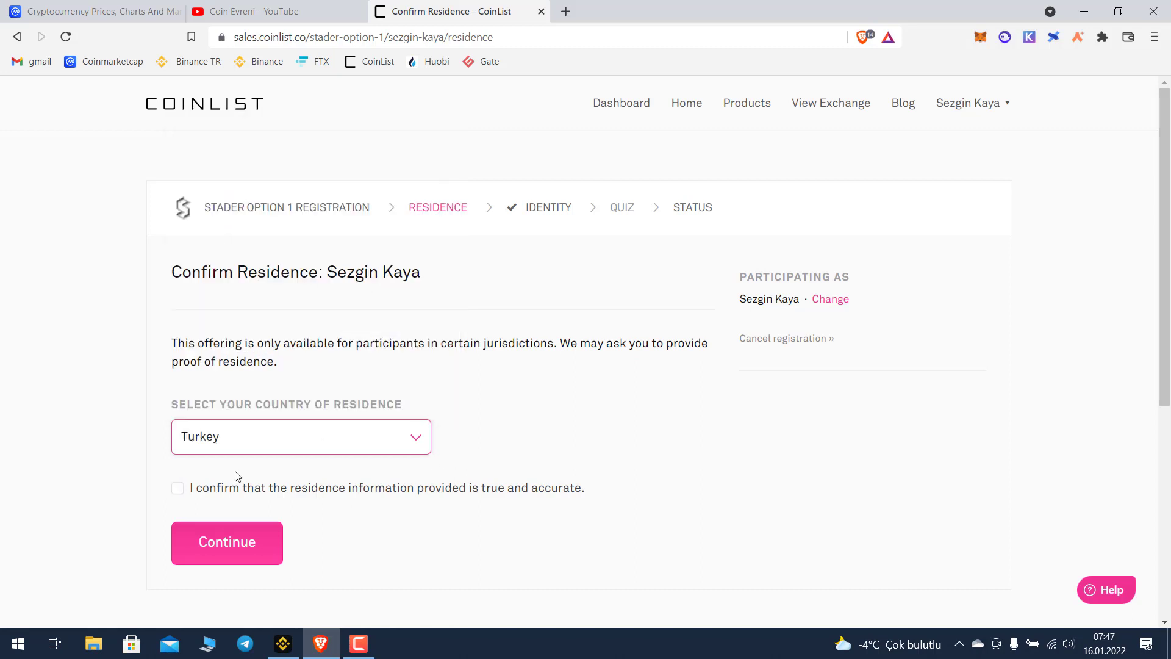
pyautogui.click(177, 489)
pyautogui.click(230, 544)
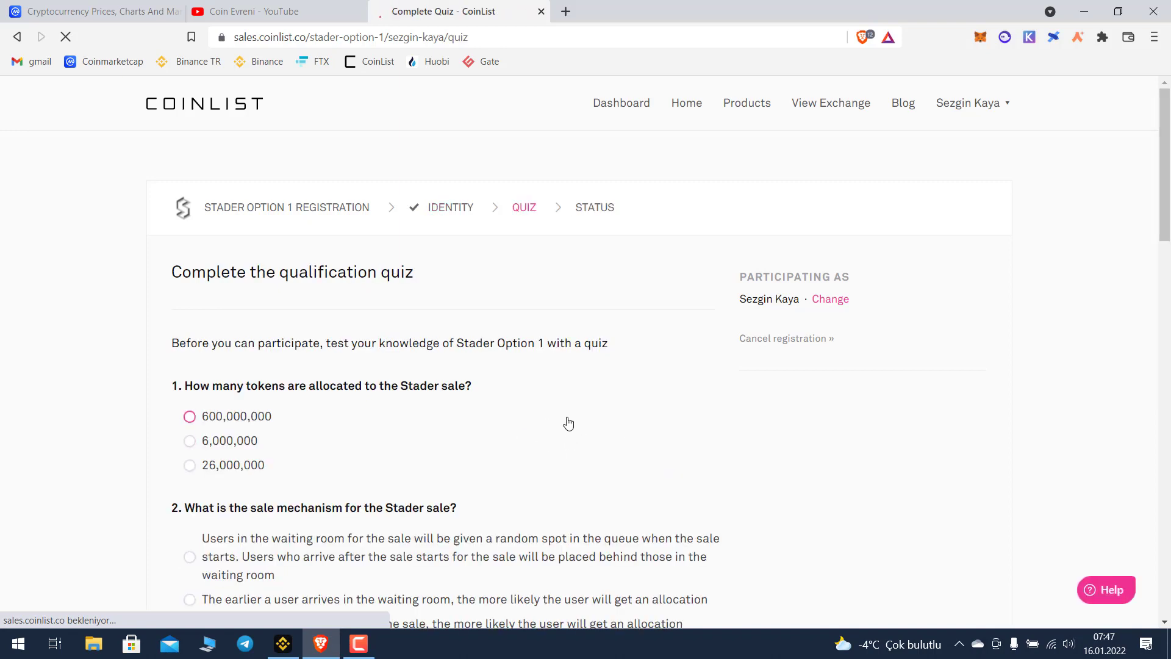
# Look through the questions and answer choices of the Stader Option 1 qualification quiz
pyautogui.press('Tab')
pyautogui.scroll(-6, 583, 415)
pyautogui.scroll(6, 581, 406)
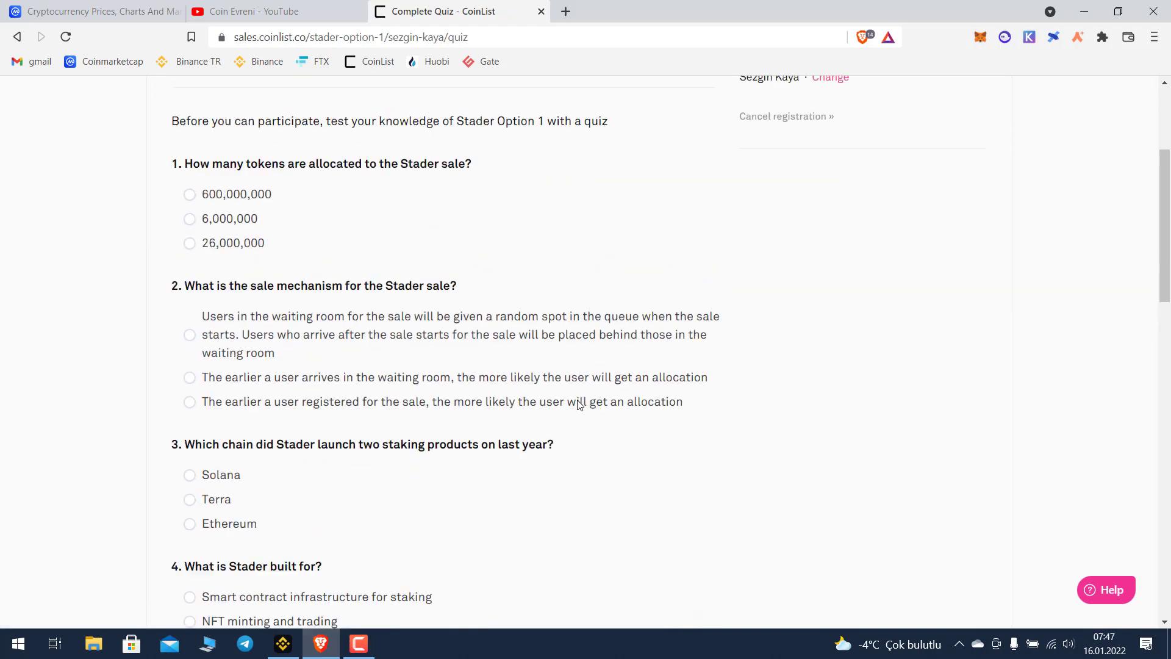
pyautogui.click(577, 406)
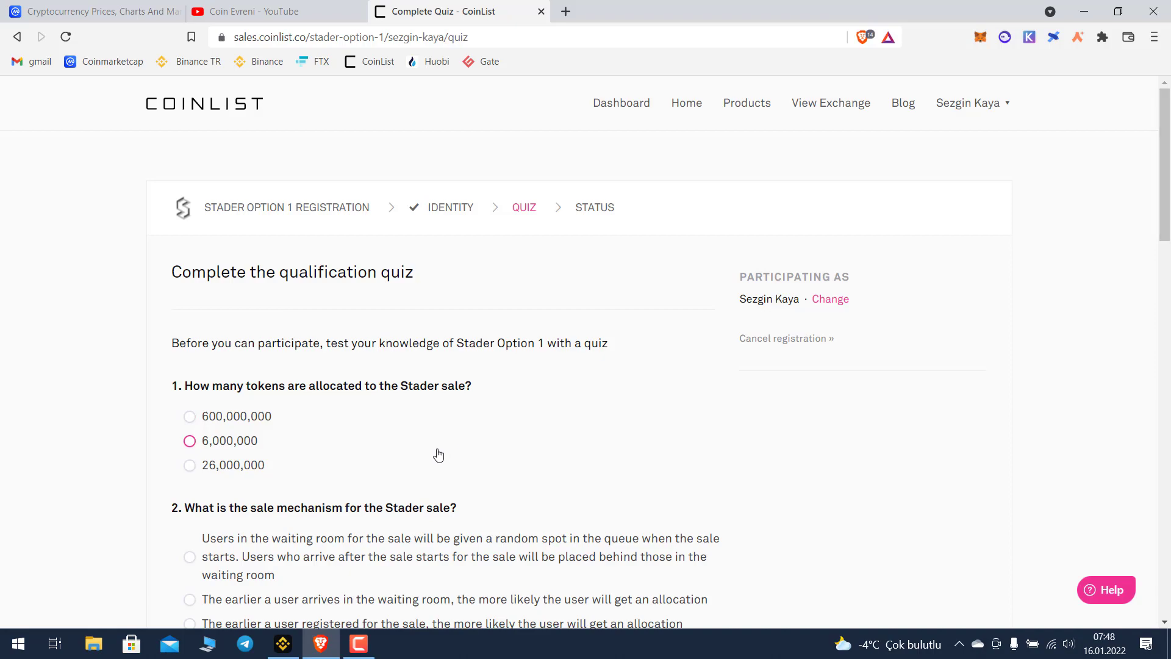
pyautogui.scroll(-4, 466, 445)
pyautogui.scroll(-7, 469, 443)
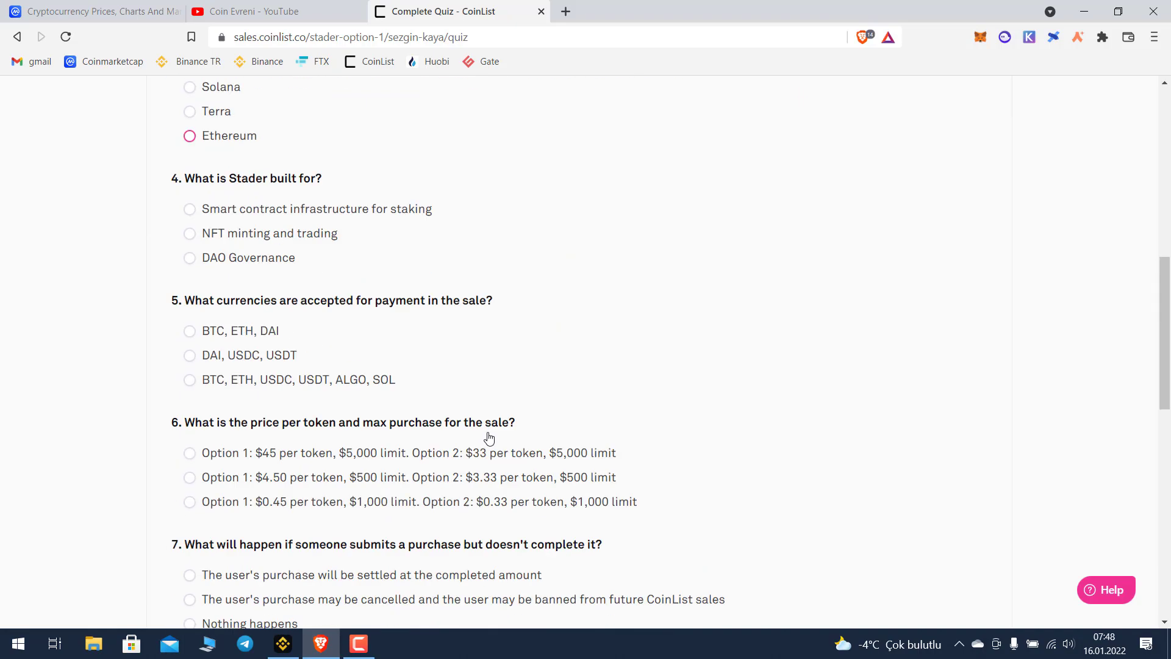
pyautogui.scroll(10, 485, 439)
pyautogui.scroll(-2, 487, 439)
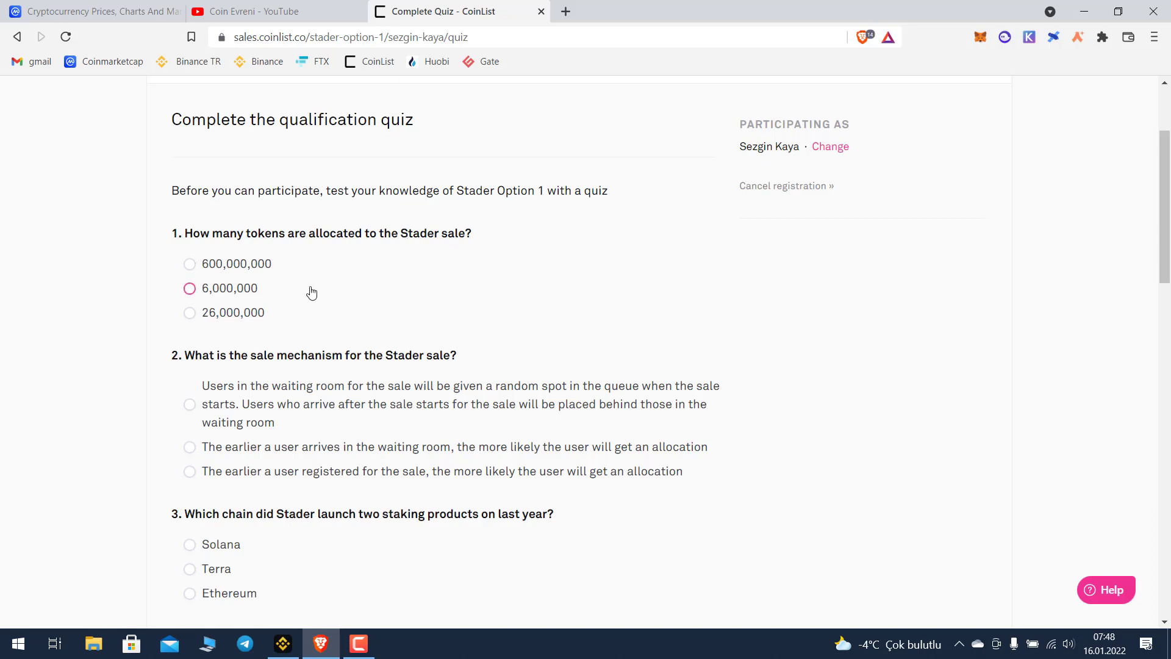
# Answer quiz question 1 with 6,000,000 and question 2 with the random queue spot for users in the waiting room
pyautogui.click(189, 290)
pyautogui.scroll(-1, 313, 311)
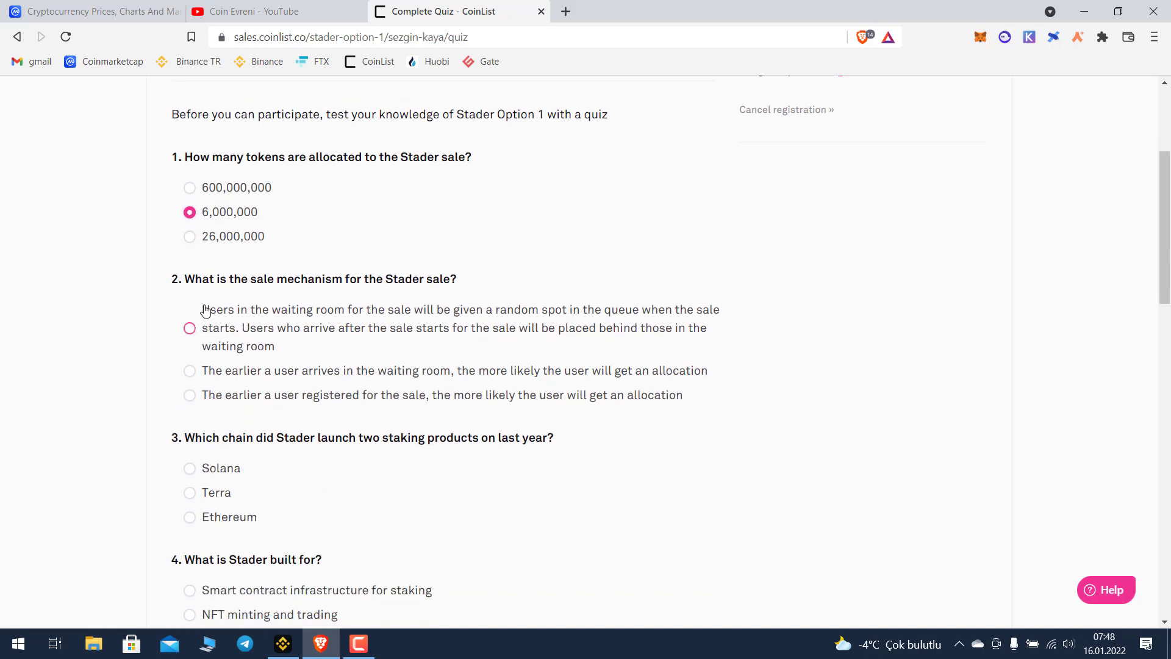
pyautogui.click(190, 328)
# Answer quiz question 3 with Terra and question 4 with Smart contract infrastructure for staking
pyautogui.scroll(-3, 232, 342)
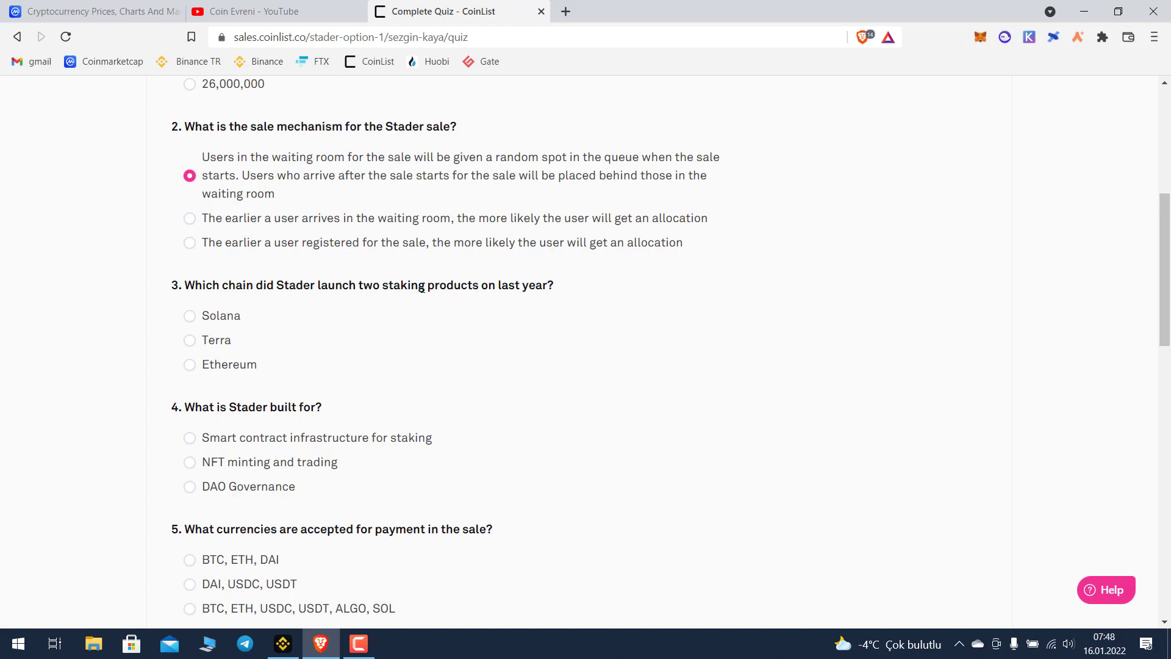
pyautogui.click(192, 342)
pyautogui.scroll(-1, 369, 343)
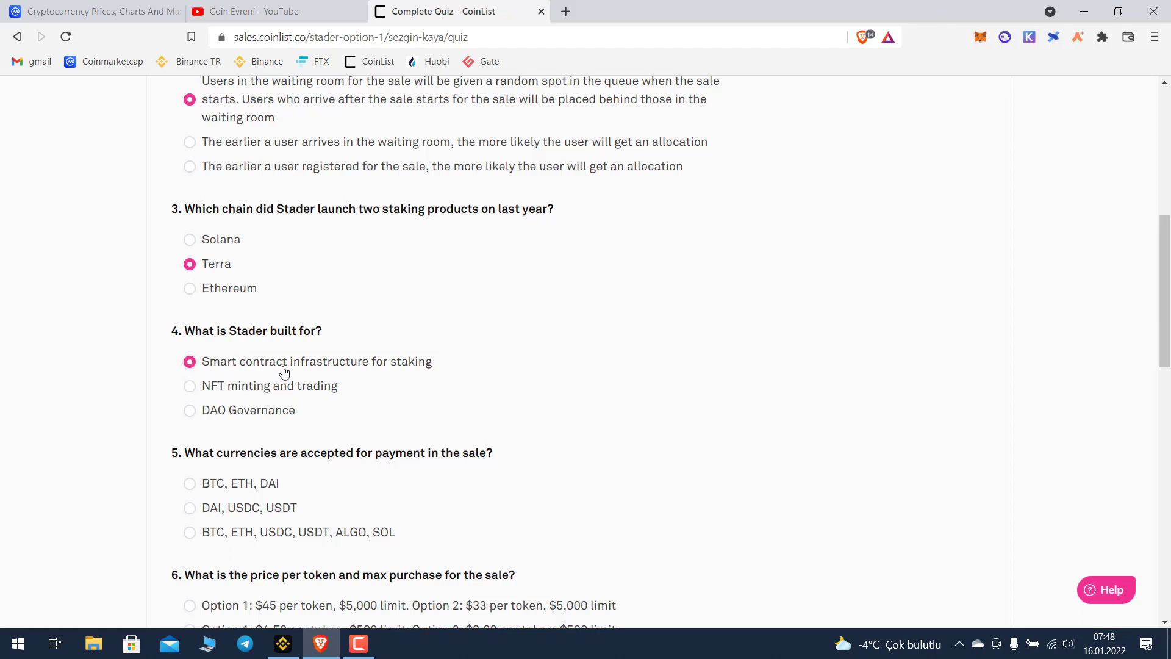
# Answer quiz question 5 on accepted payment currencies with BTC, ETH, USDC, USDT, ALGO, SOL
pyautogui.scroll(-1, 488, 392)
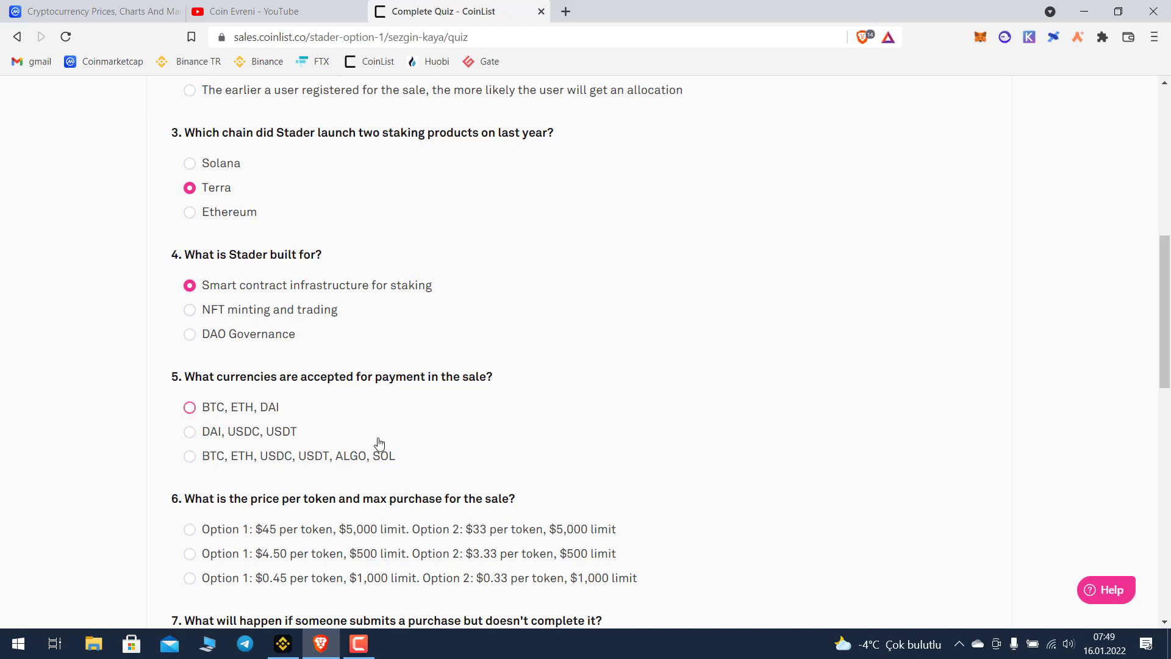
pyautogui.scroll(-1, 342, 433)
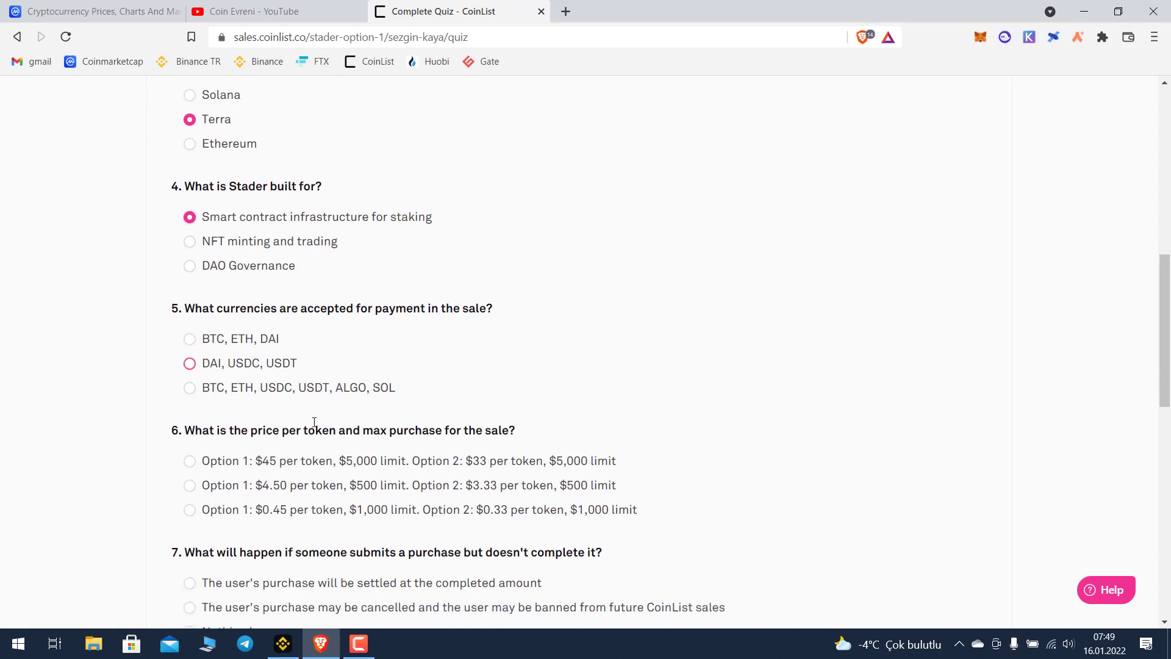
pyautogui.click(190, 382)
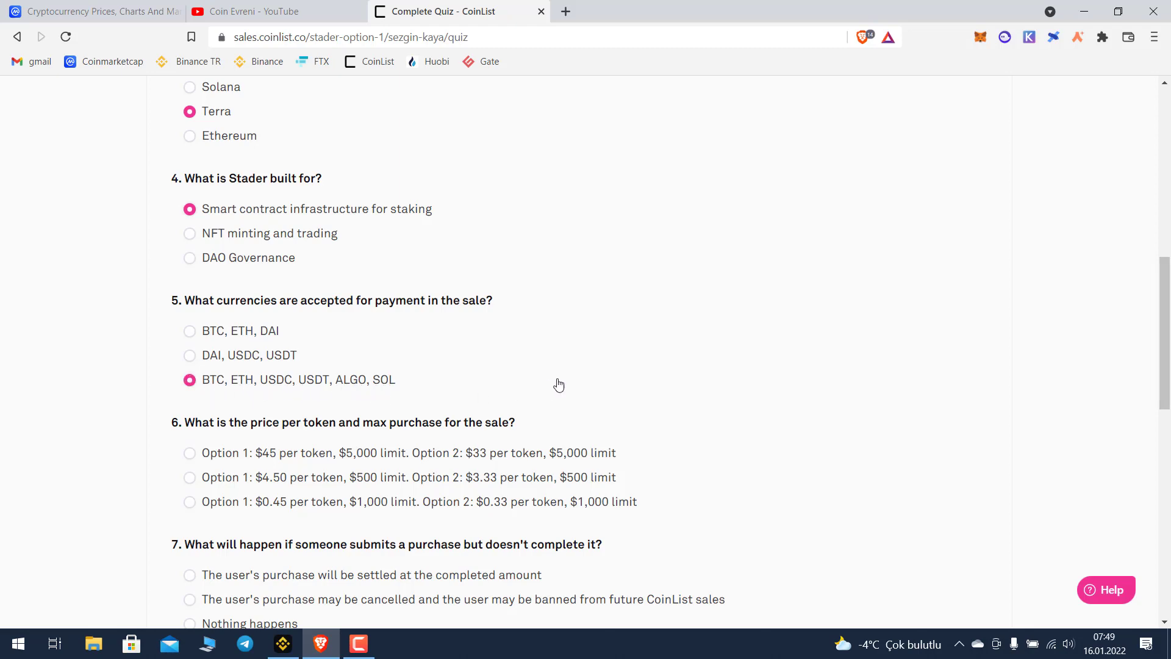
# Answer quiz question 6 with $4.50 and $3.33 per token, $500 limit, and question 7 with possible purchase cancellation and ban from future sales
pyautogui.scroll(-1, 556, 384)
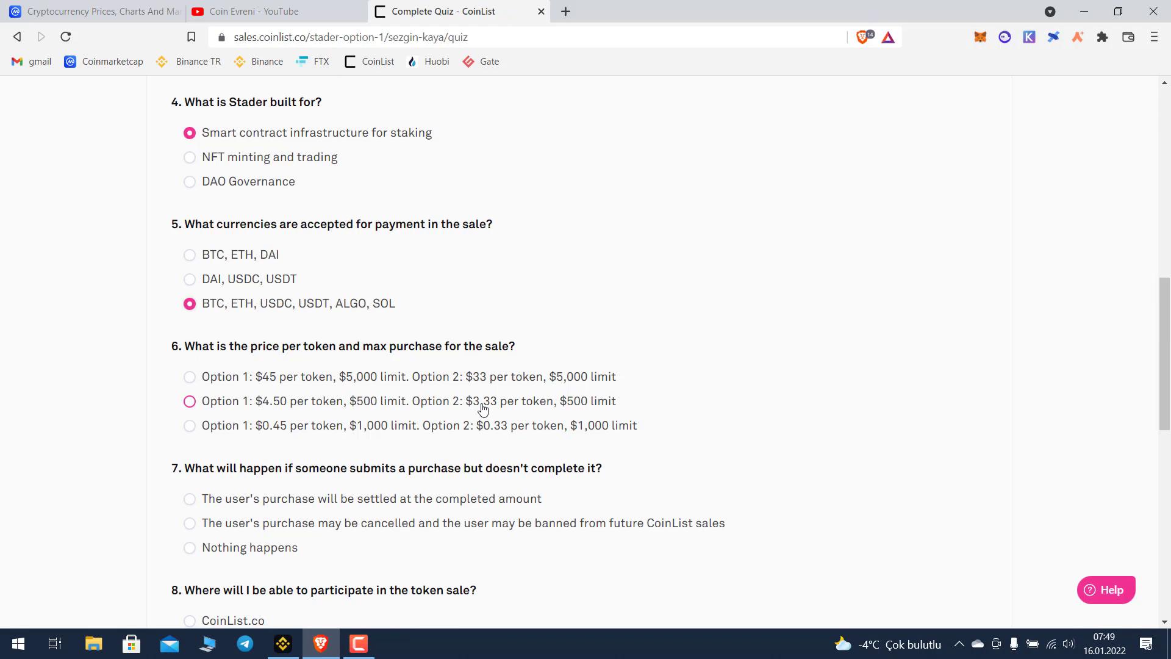
pyautogui.click(193, 405)
pyautogui.scroll(-2, 622, 410)
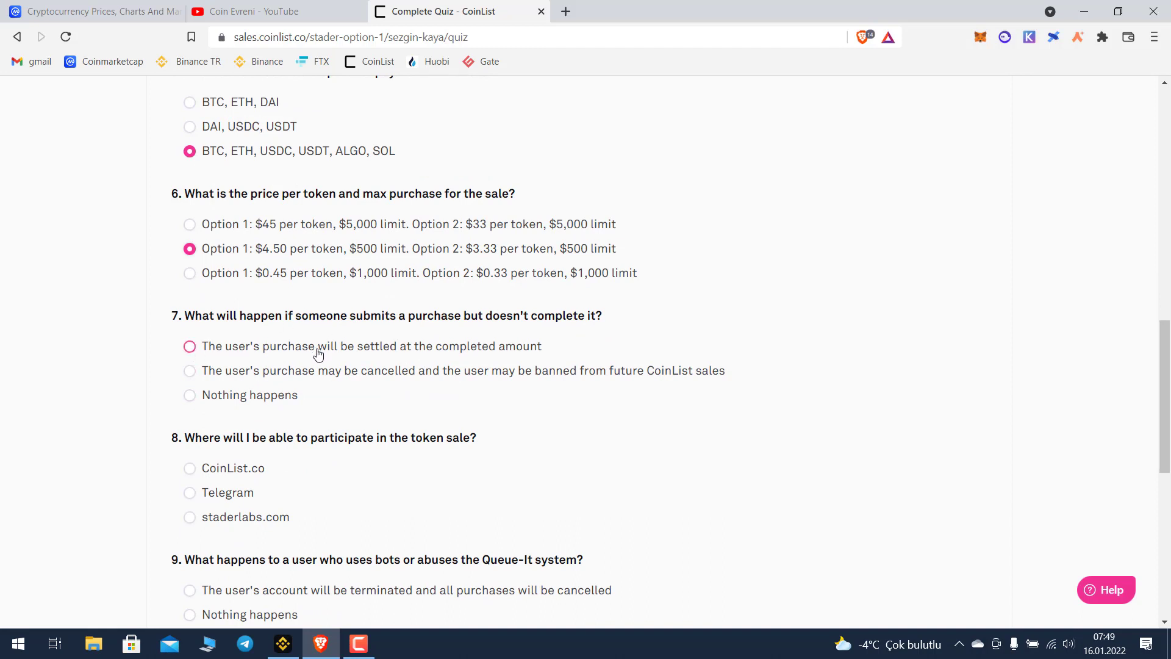
pyautogui.click(190, 372)
# Answer quiz question 8 with CoinList.co and question 9 with account termination and cancelled purchases, and submit the quiz
pyautogui.scroll(-1, 337, 404)
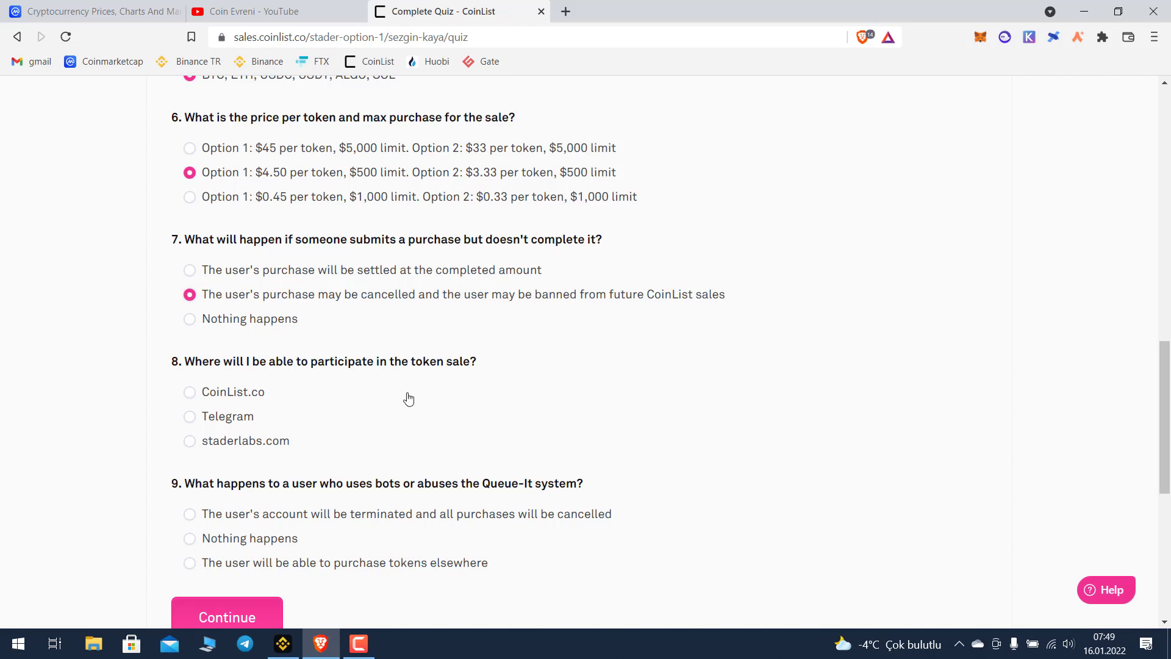
pyautogui.click(190, 392)
pyautogui.scroll(-3, 360, 418)
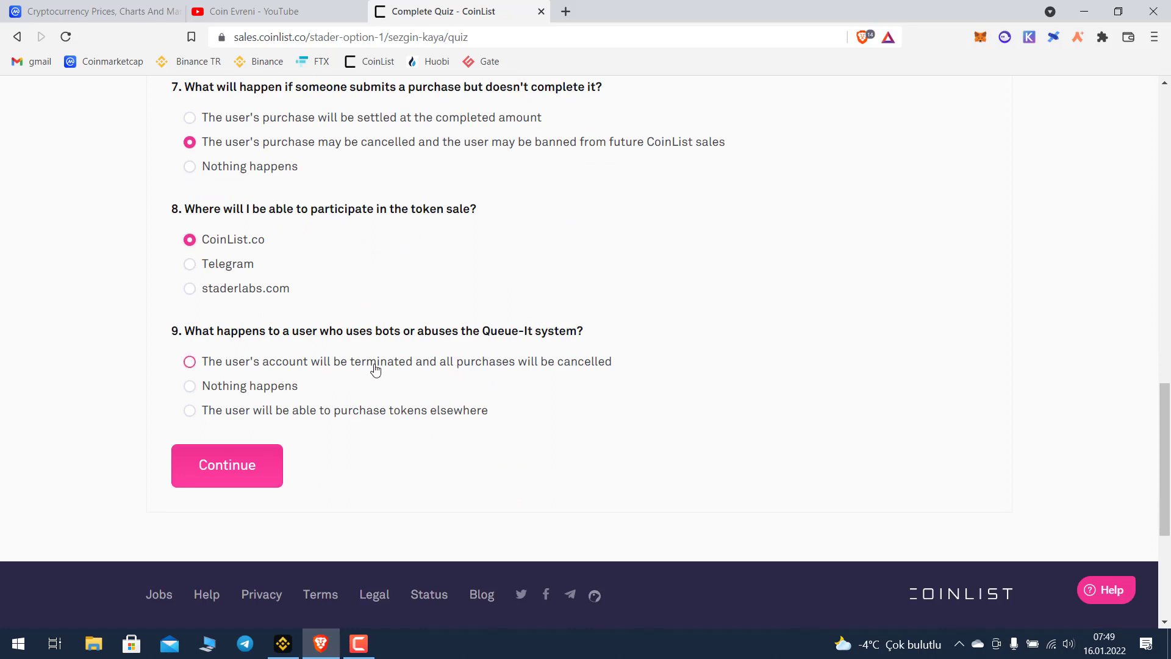
pyautogui.click(190, 362)
pyautogui.click(231, 468)
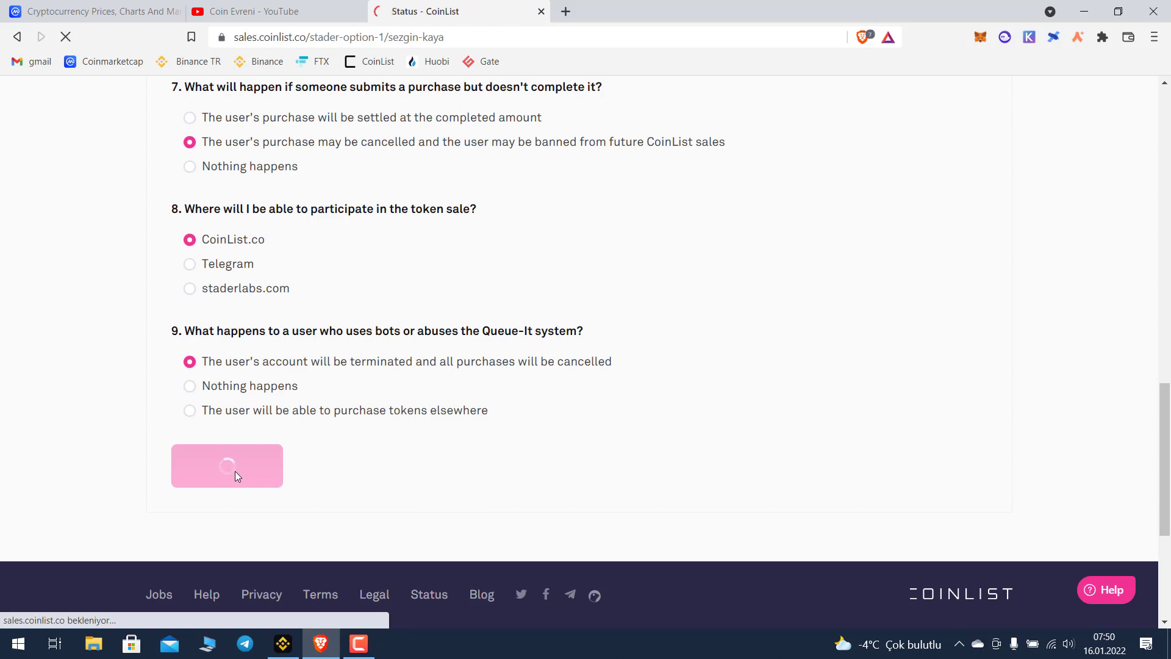
# Review the Stader Option 1 registration status and sale timeline, and return to the CoinList dashboard
pyautogui.scroll(-2, 358, 431)
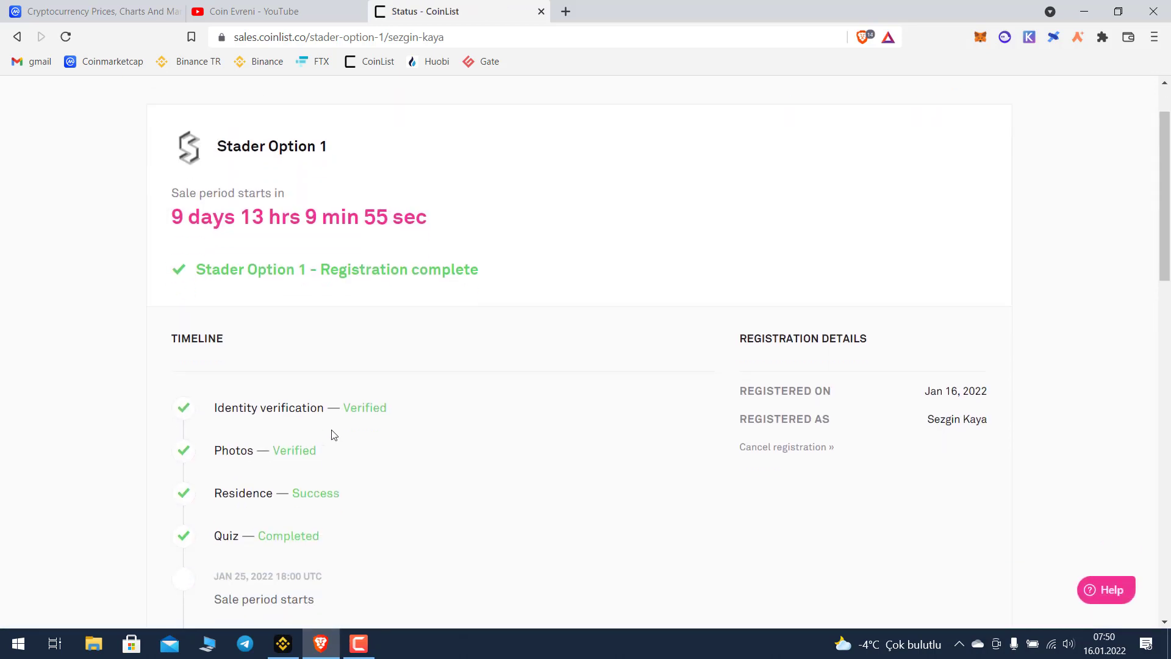
pyautogui.scroll(-1, 358, 430)
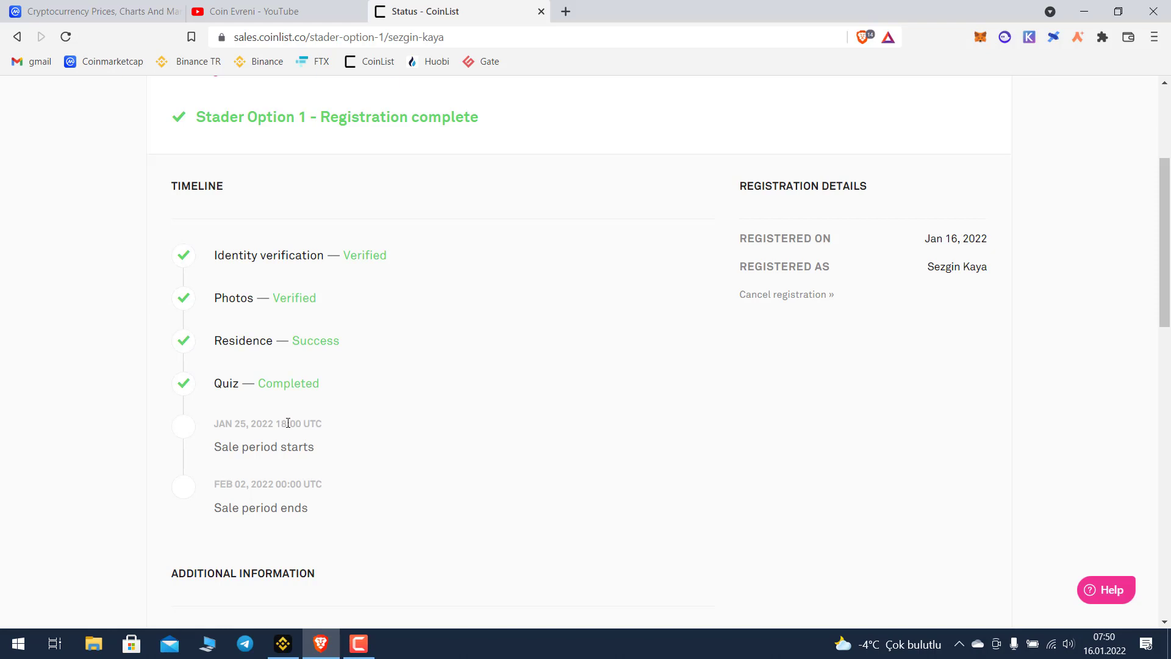
pyautogui.scroll(4, 339, 384)
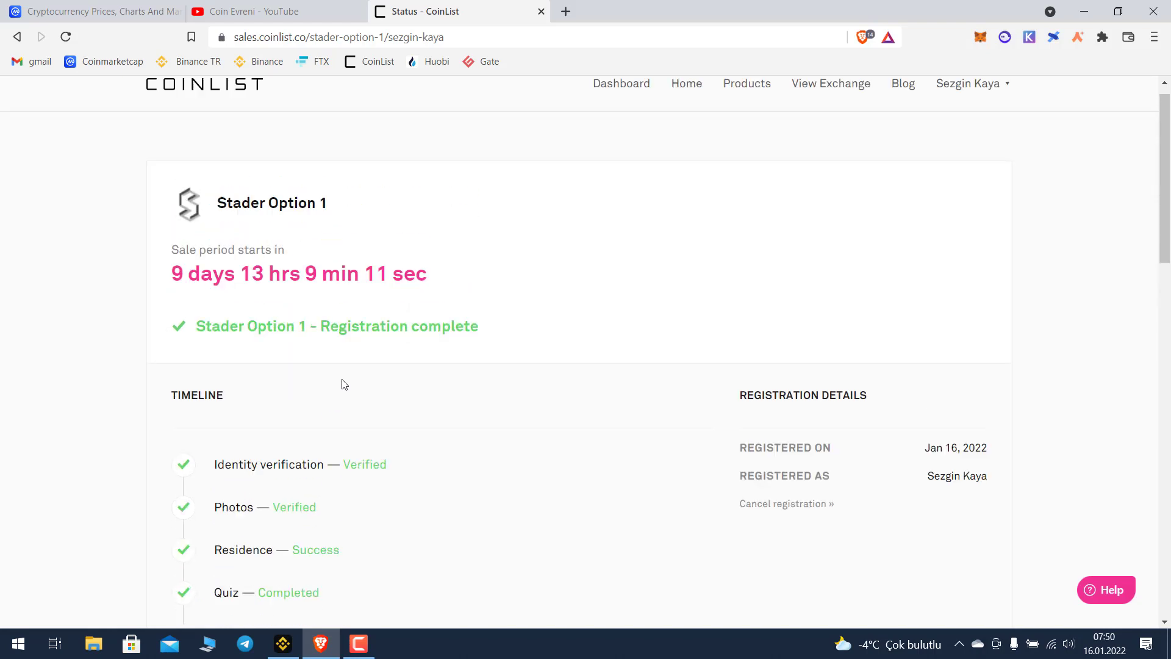
pyautogui.scroll(-3, 386, 451)
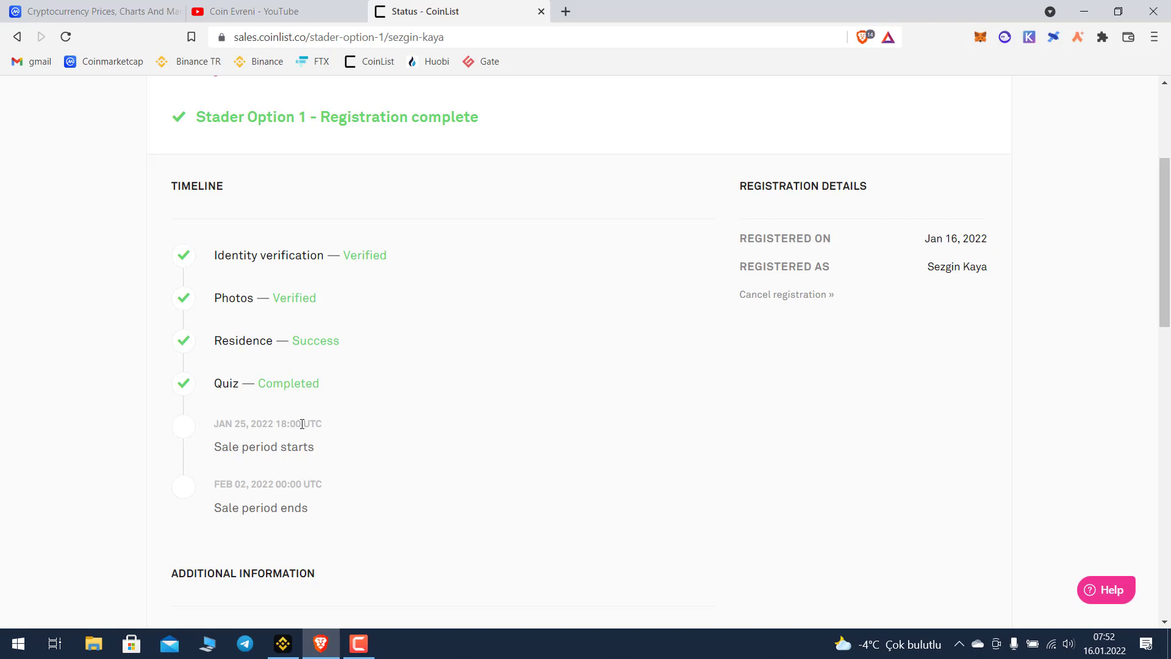
pyautogui.scroll(4, 335, 424)
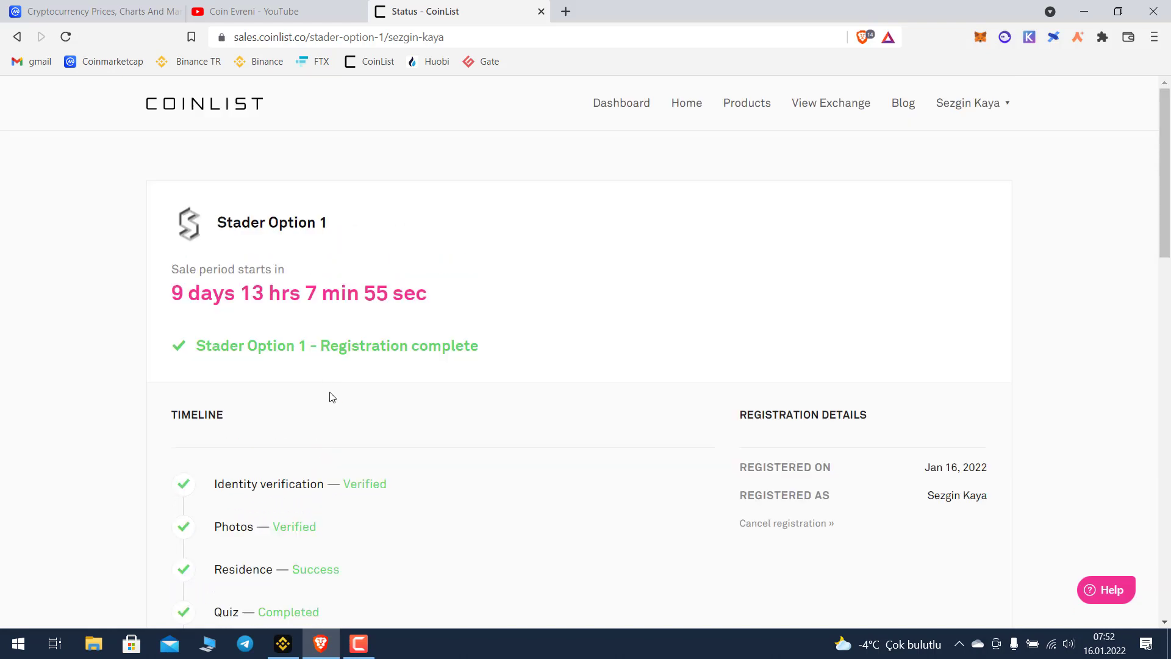
pyautogui.click(207, 109)
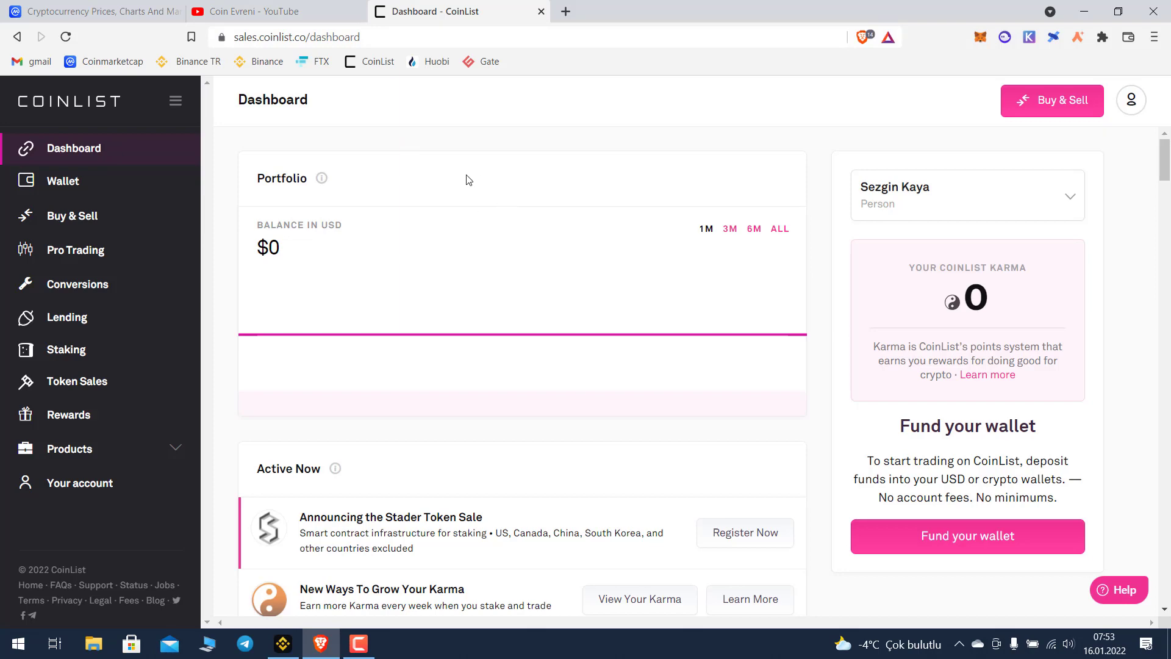
# Switch to the Coin Evreni YouTube channel and look through its list of launchpad and presale videos
pyautogui.click(269, 18)
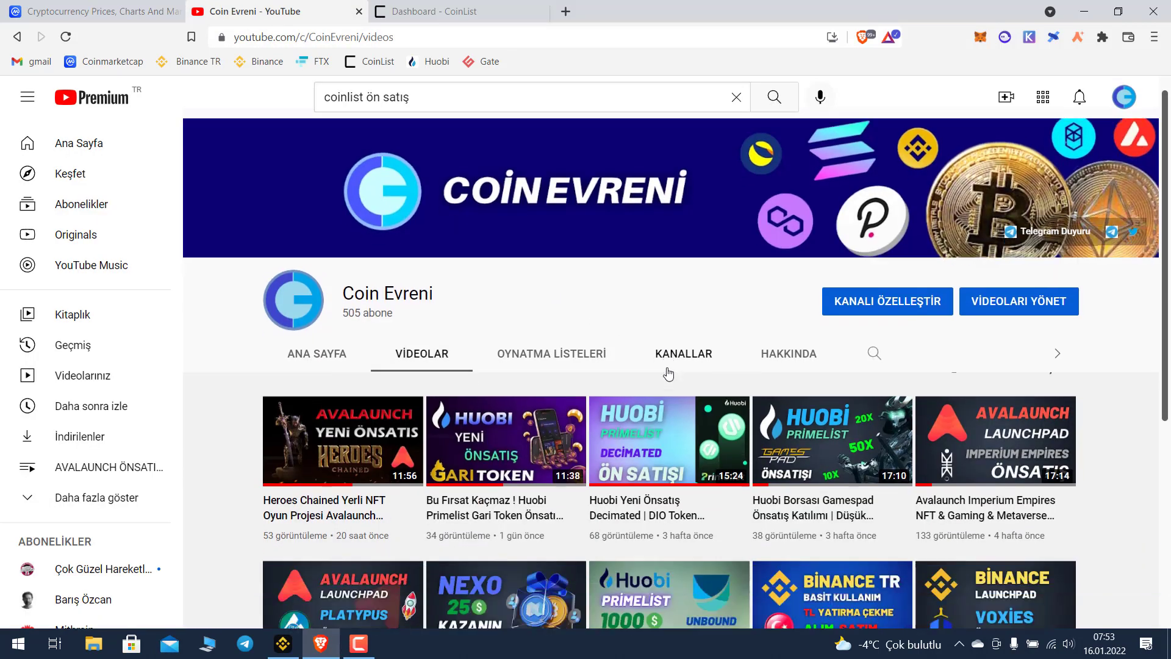
pyautogui.scroll(-4, 820, 352)
pyautogui.scroll(-1, 820, 353)
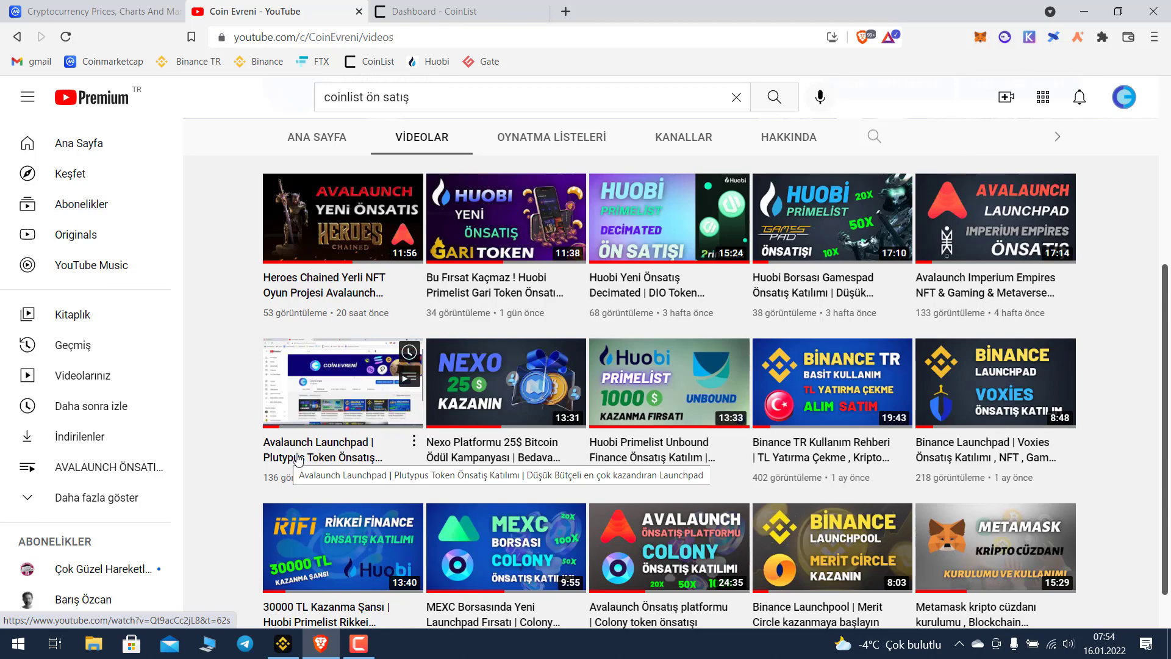
# Switch to CoinMarketCap, search for "platy" and open the Platypus Finance (PTP) page
pyautogui.click(91, 11)
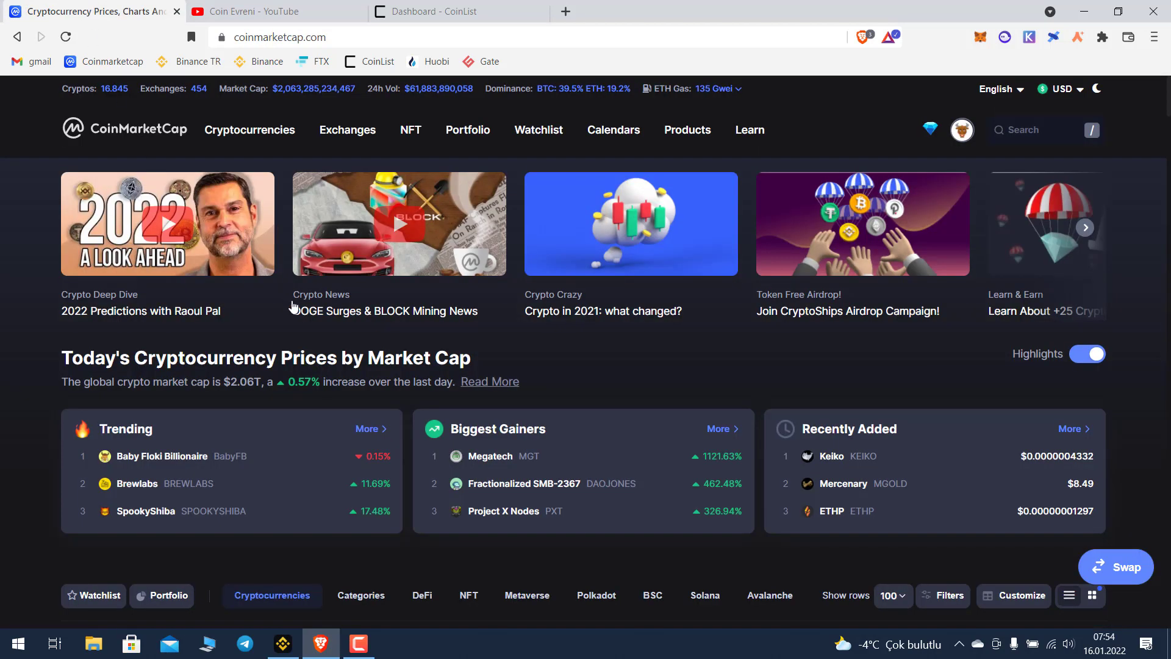
pyautogui.click(1026, 133)
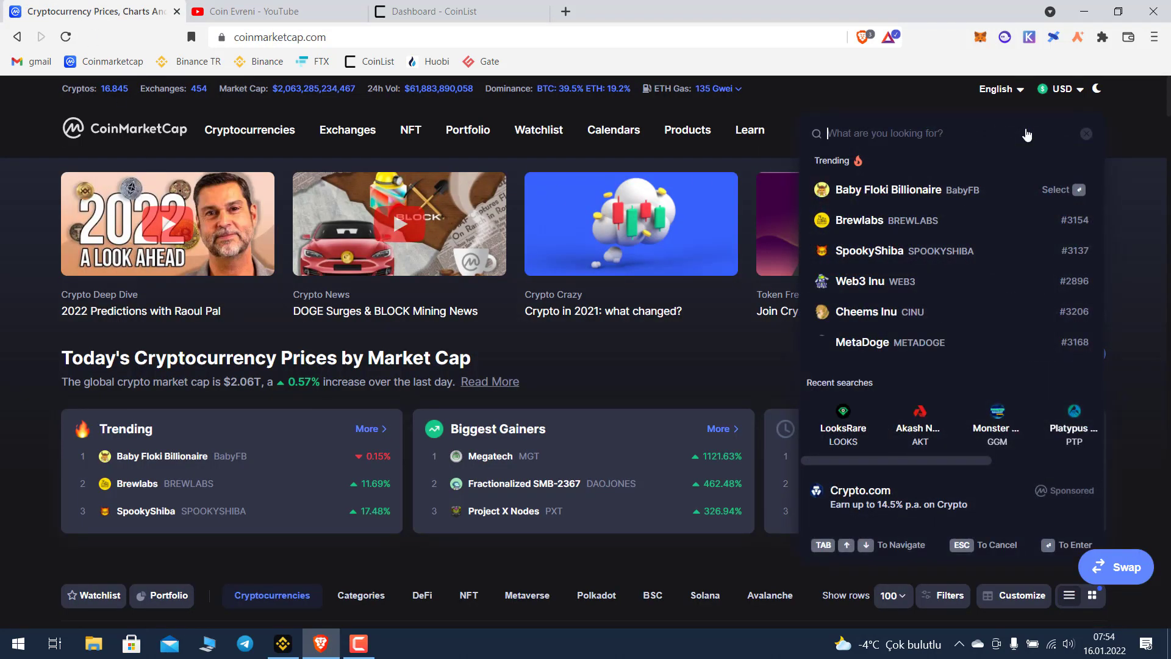
pyautogui.write('platy')
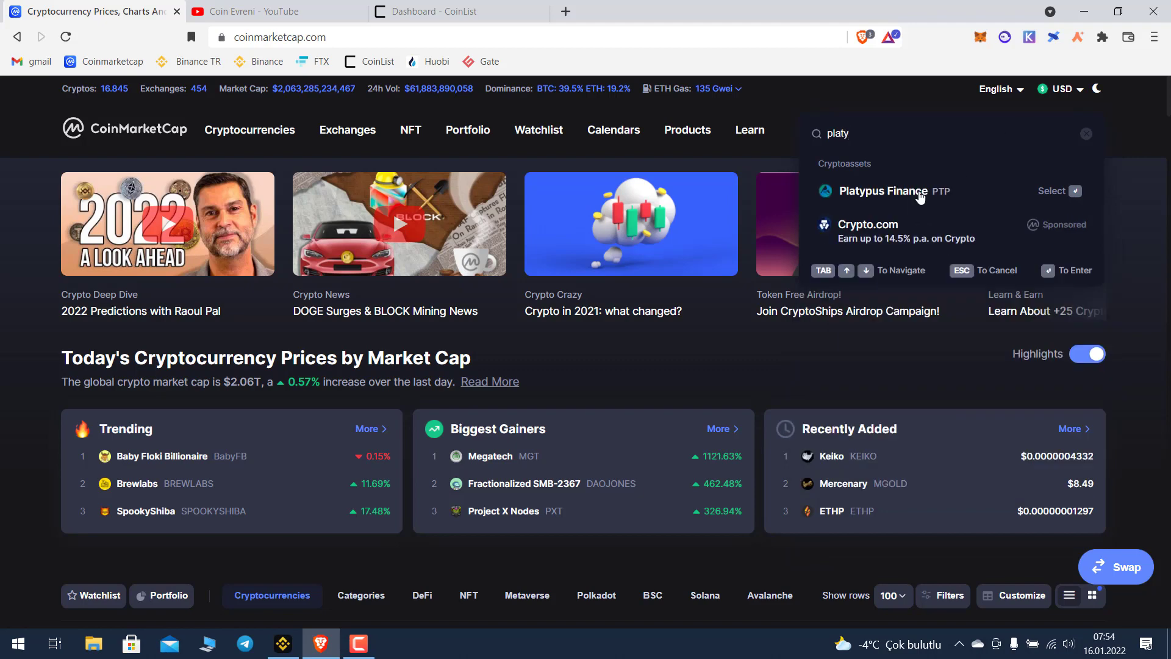
pyautogui.click(920, 194)
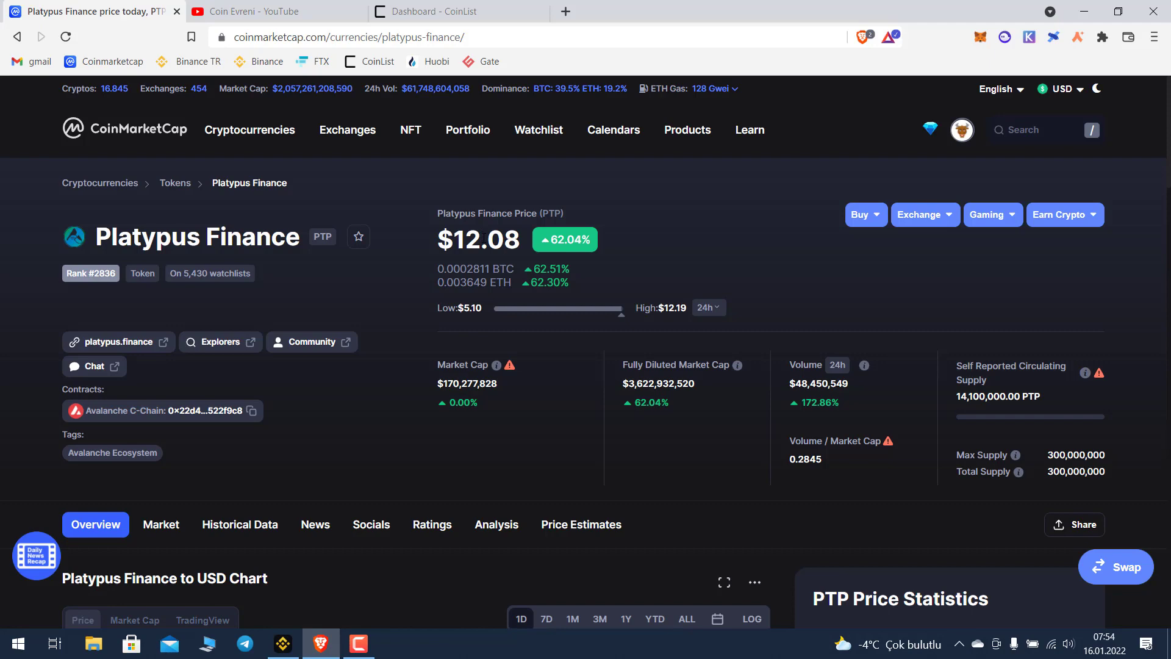
# Open the Avalaunch launchpad in a new browser tab and connect the MetaMask wallet to it
pyautogui.click(565, 11)
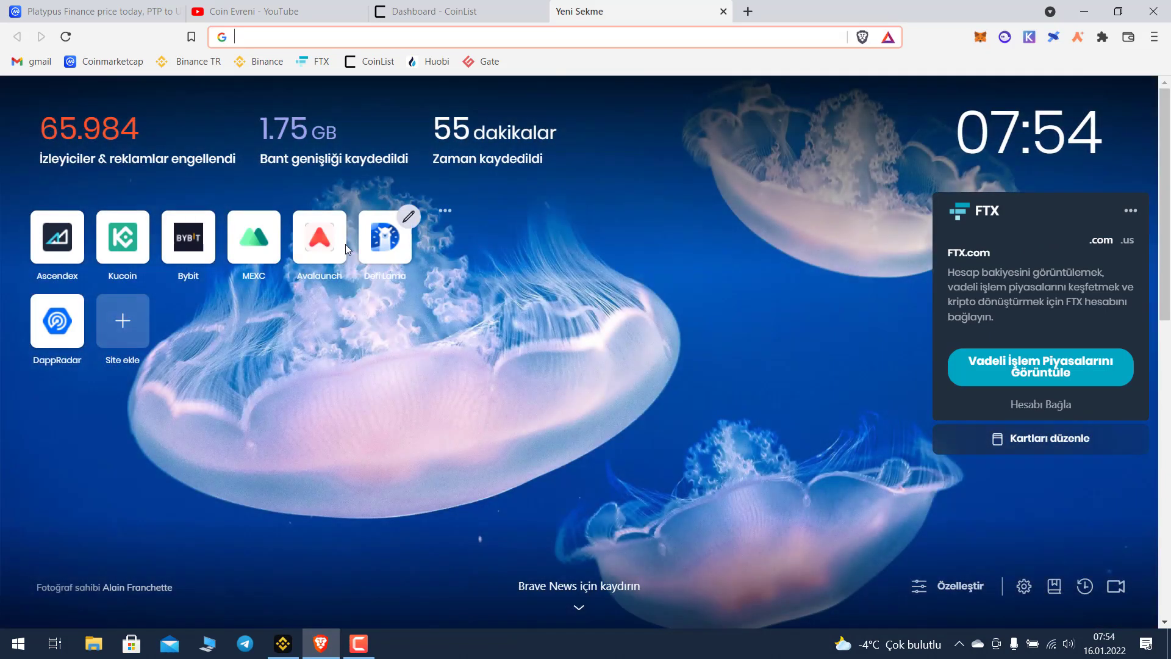
pyautogui.click(319, 238)
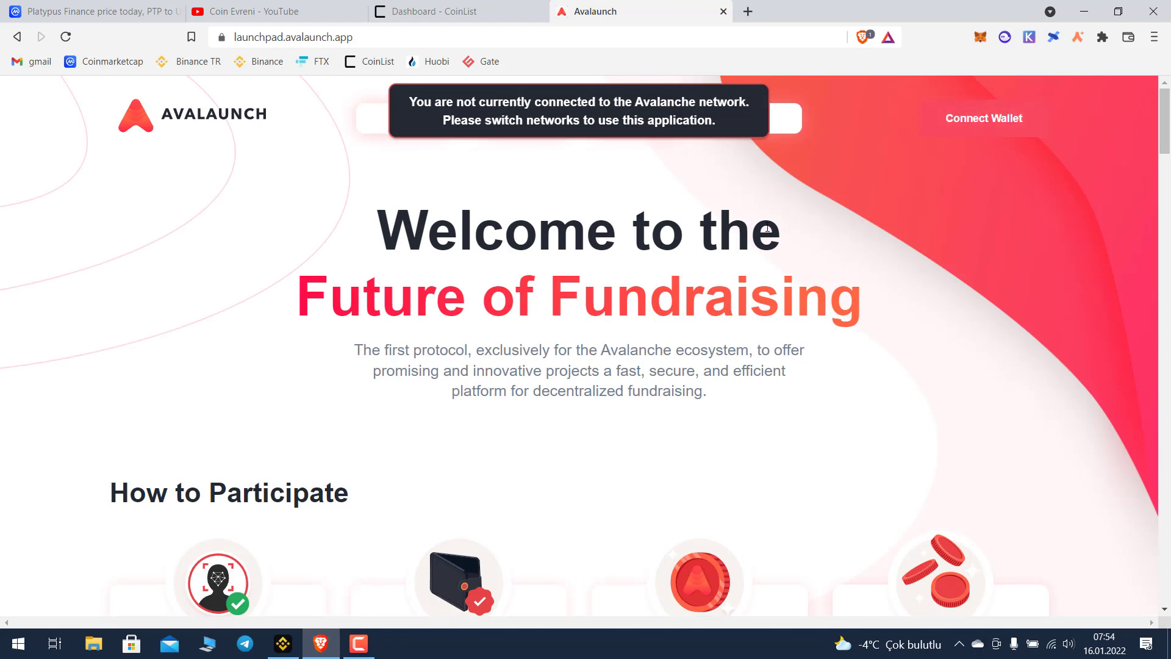
pyautogui.click(984, 125)
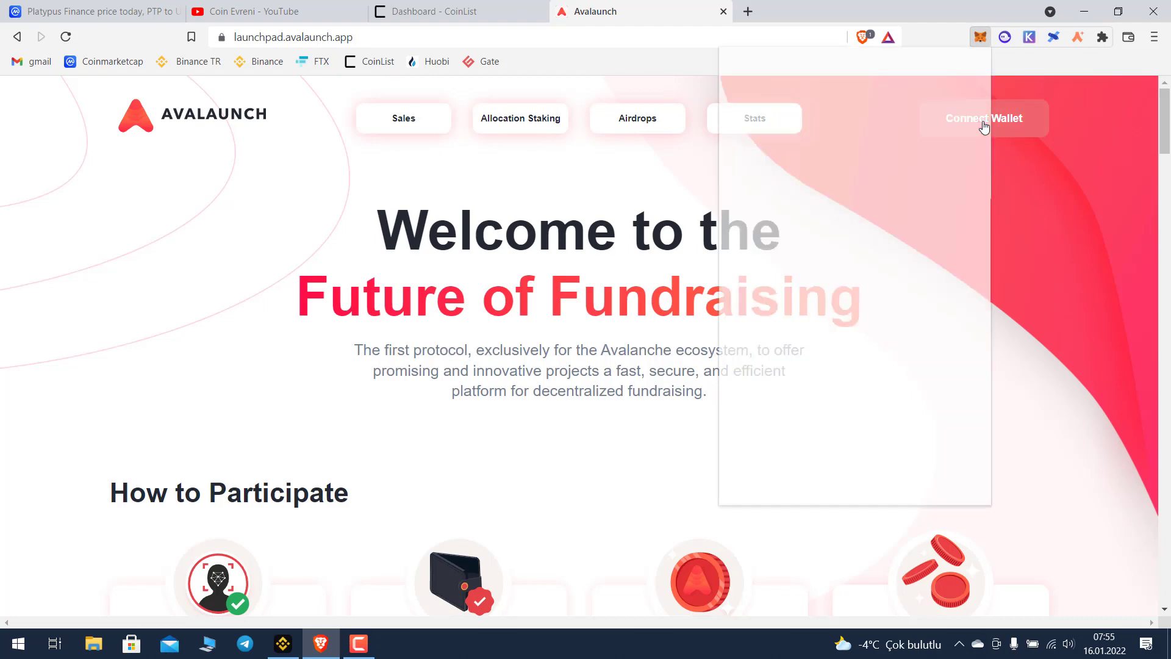
pyautogui.click(1028, 177)
pyautogui.click(982, 119)
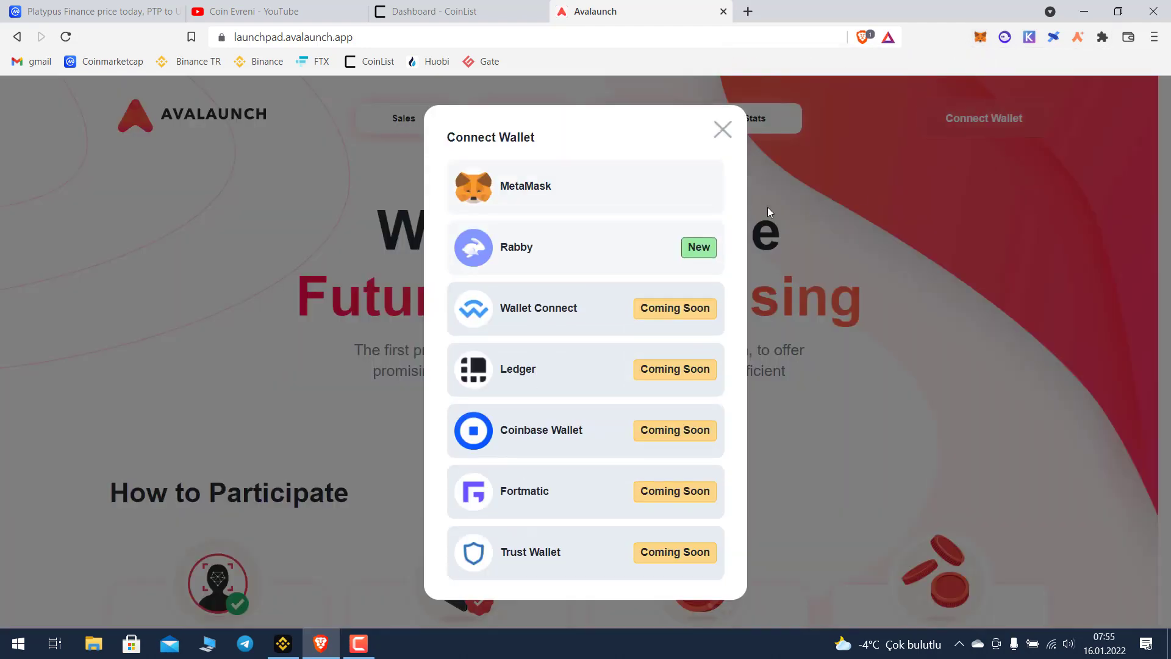
pyautogui.click(618, 189)
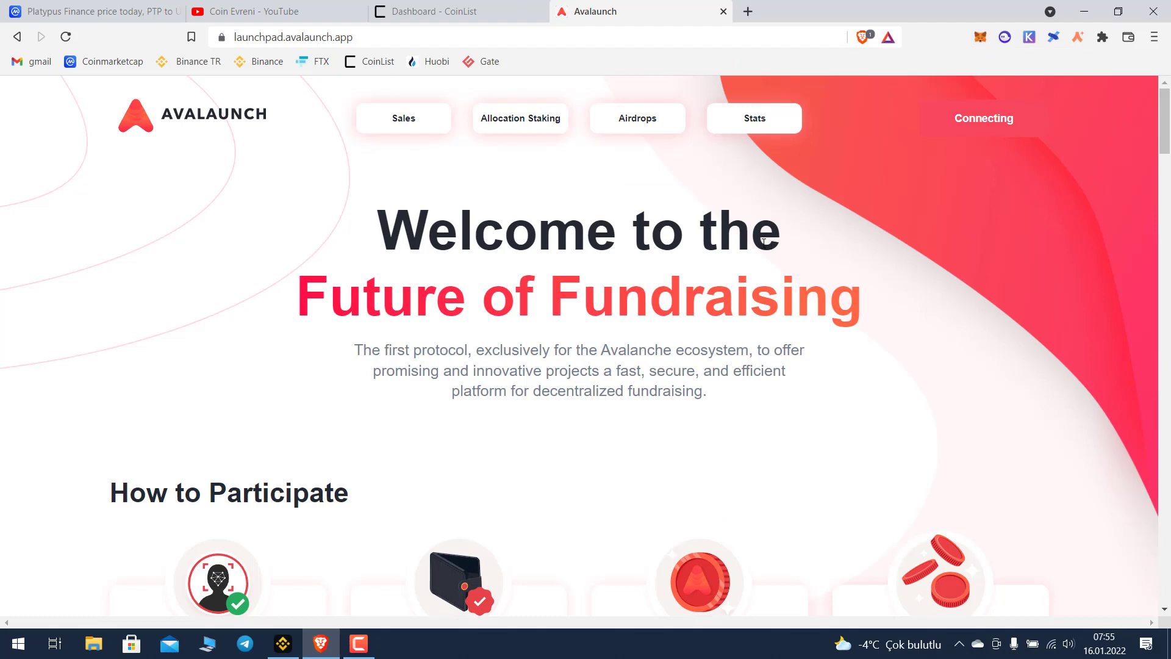
# Find Platypus (PTP) among Avalaunch's completed sales and open its project details
pyautogui.click(412, 121)
pyautogui.scroll(-4, 726, 317)
pyautogui.scroll(-7, 740, 337)
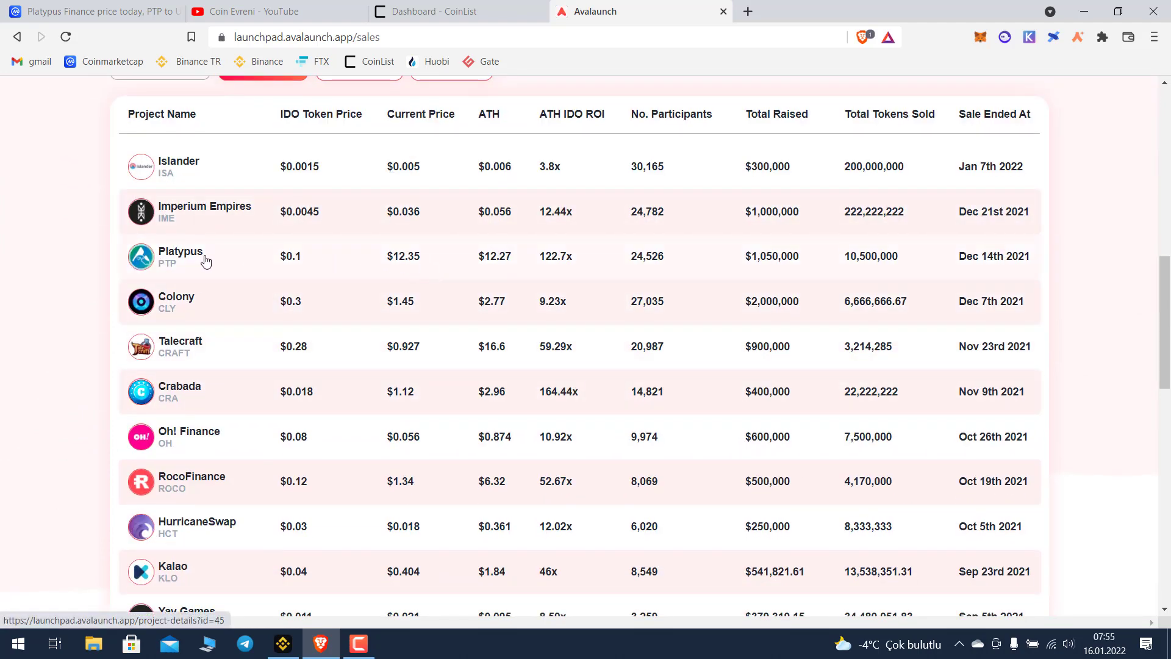
pyautogui.click(530, 261)
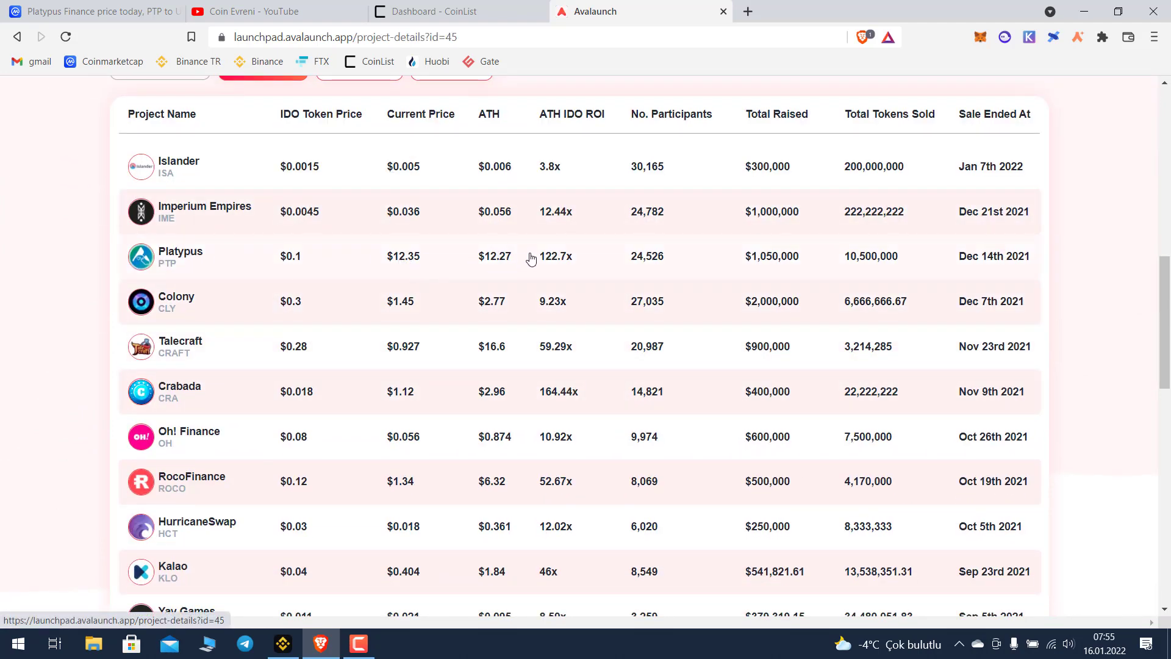
# Examine the Platypus sale information and your own allocations, including the exact PTP amount granted
pyautogui.scroll(-1, 558, 305)
pyautogui.scroll(-4, 560, 310)
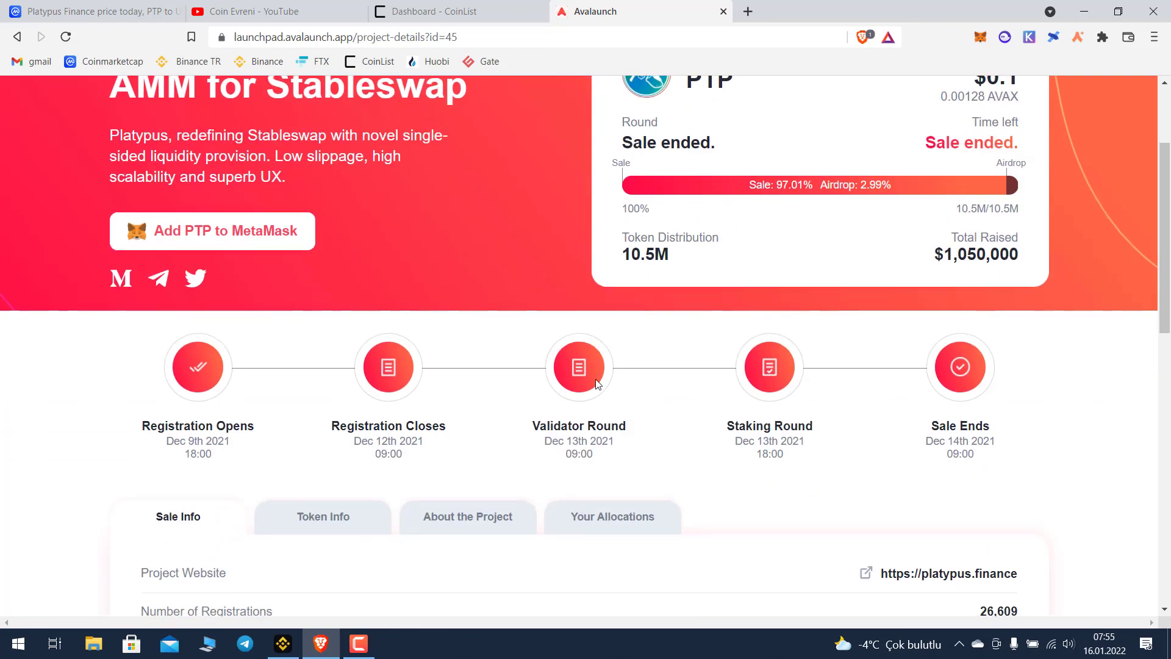
pyautogui.scroll(-1, 690, 352)
pyautogui.scroll(-2, 691, 352)
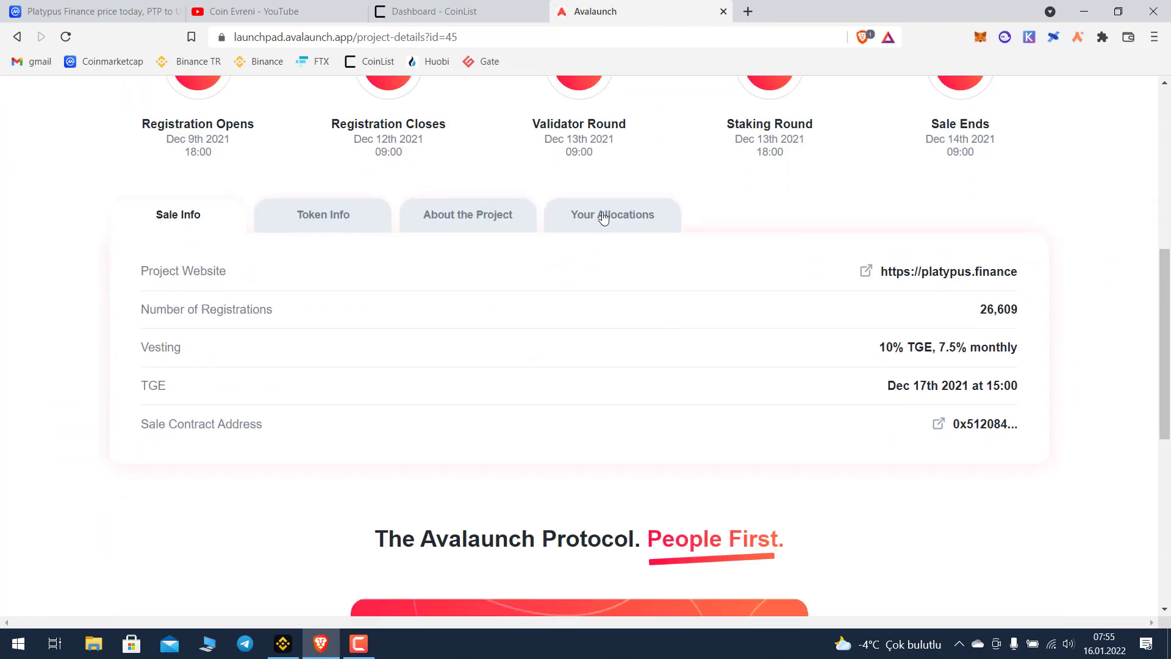
pyautogui.click(616, 222)
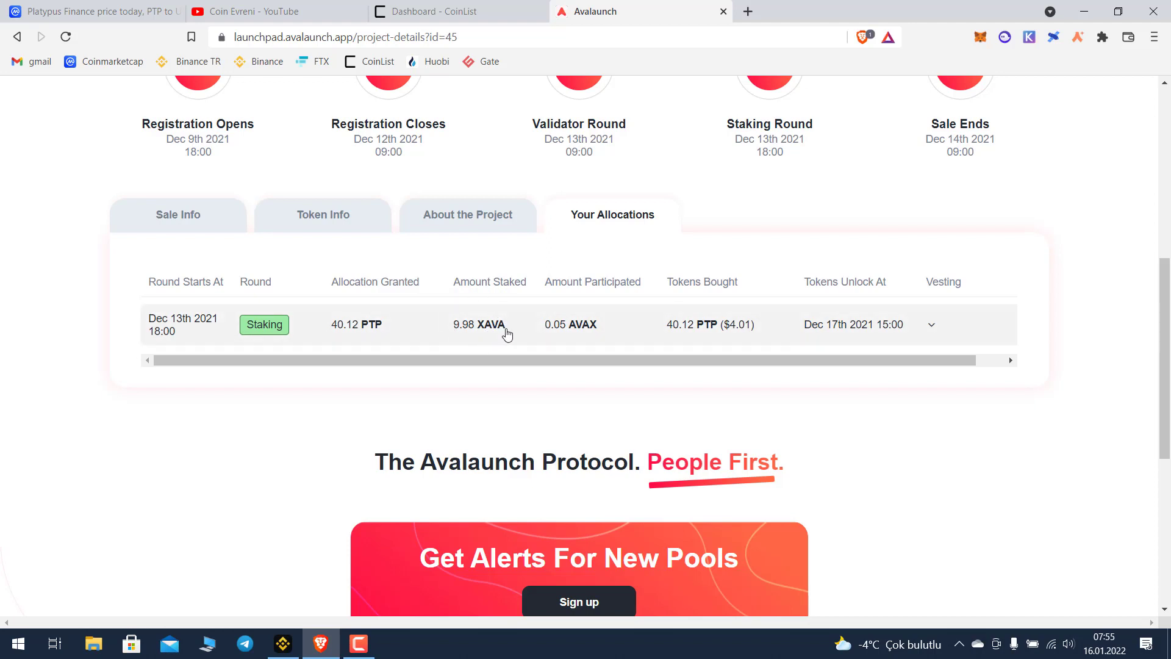
pyautogui.moveTo(338, 334)
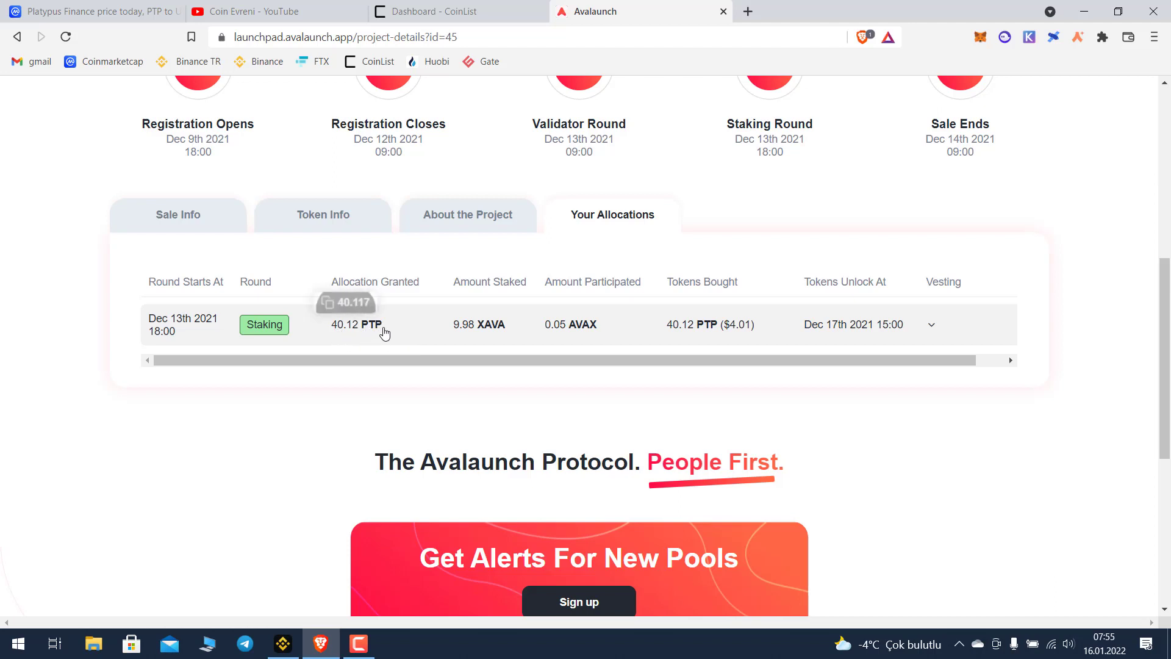
# Refresh the Platypus Finance price on CoinMarketCap and compute the allocation's value as 40 × 14 in the Windows Calculator
pyautogui.click(92, 11)
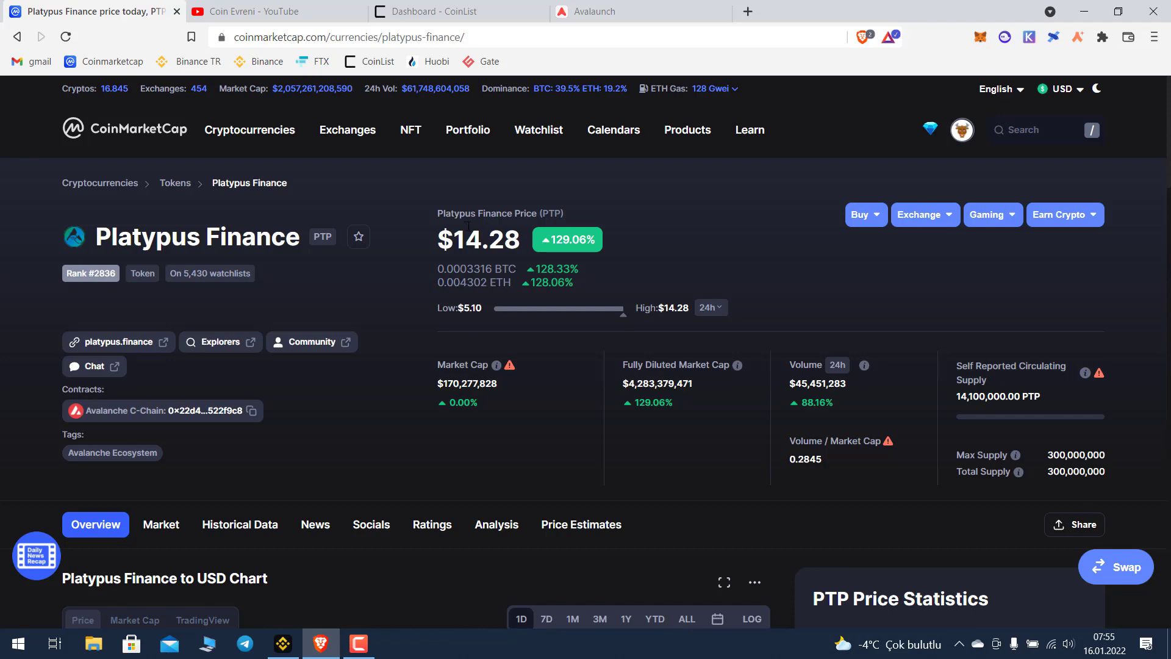
pyautogui.click(65, 37)
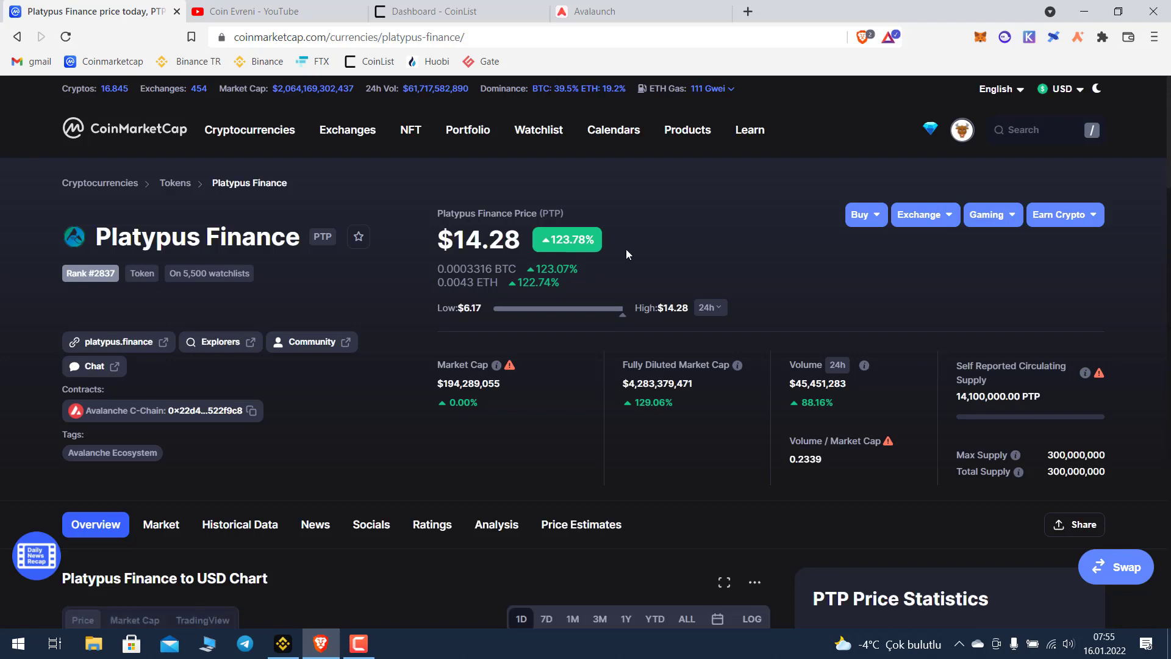
pyautogui.click(16, 643)
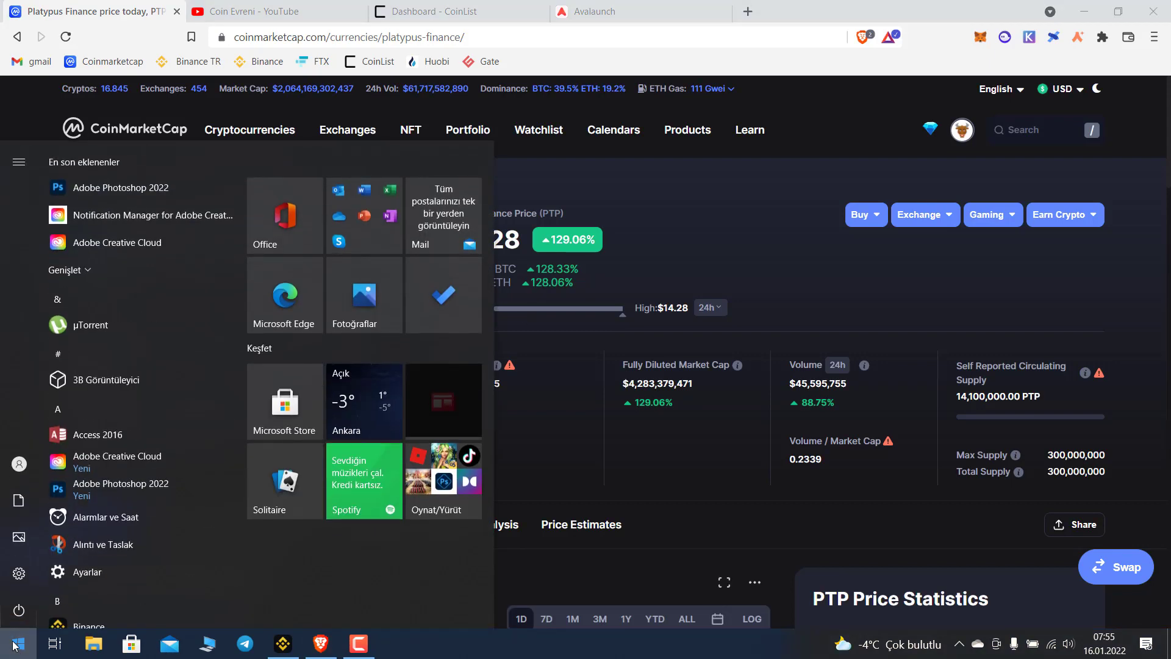
pyautogui.write('hes')
pyautogui.click(194, 235)
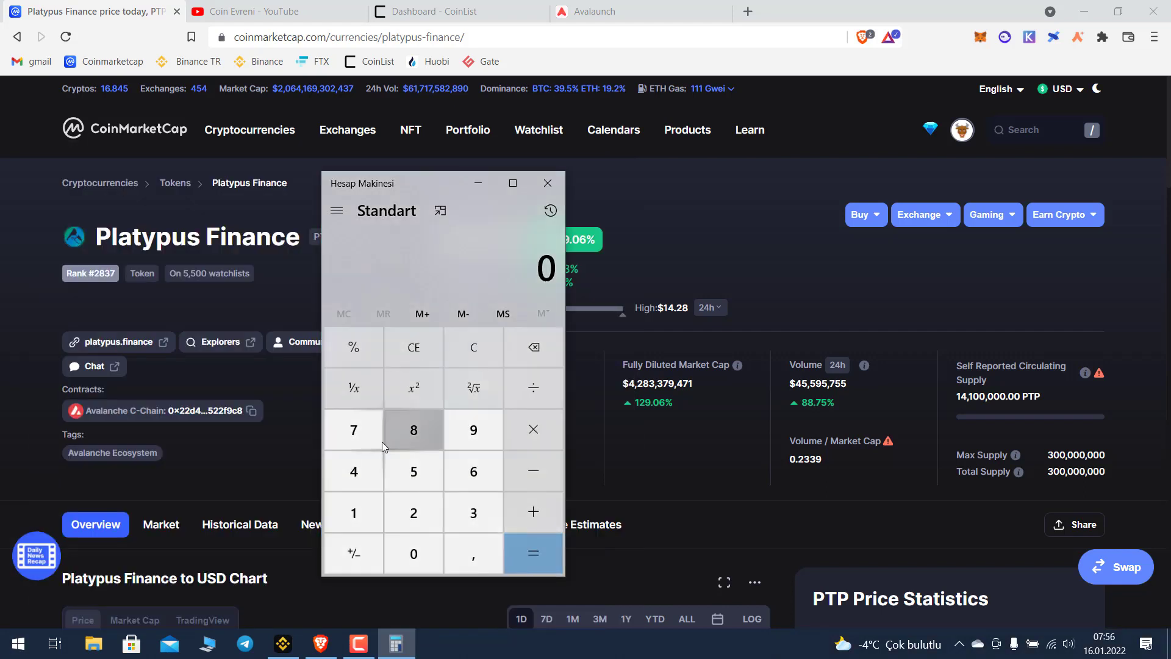
pyautogui.click(354, 472)
pyautogui.click(414, 553)
pyautogui.click(543, 436)
pyautogui.click(355, 511)
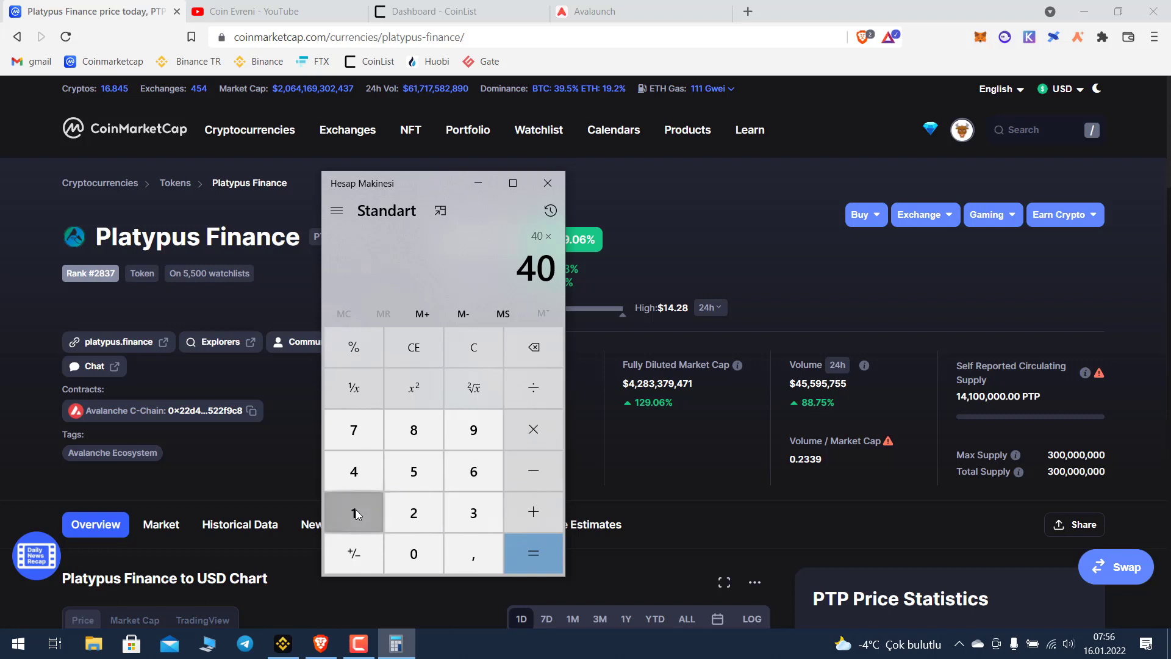
pyautogui.click(369, 485)
pyautogui.click(519, 547)
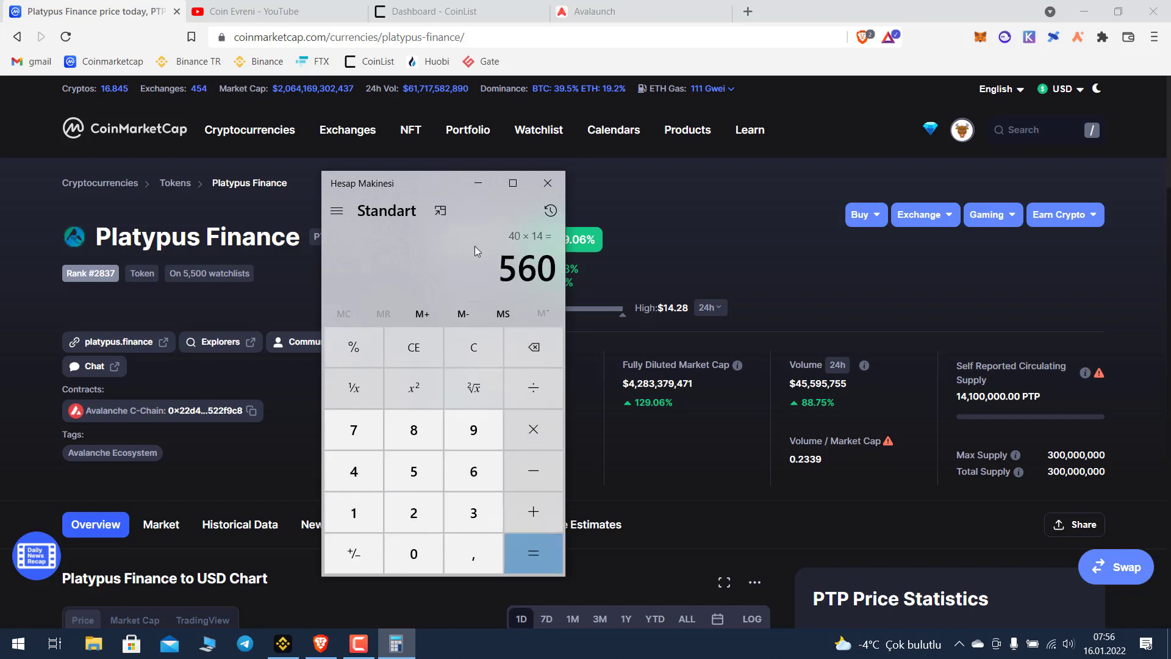
# Expand and review the vesting schedule of the Platypus allocation on Avalaunch, and return to the CoinList dashboard
pyautogui.click(616, 13)
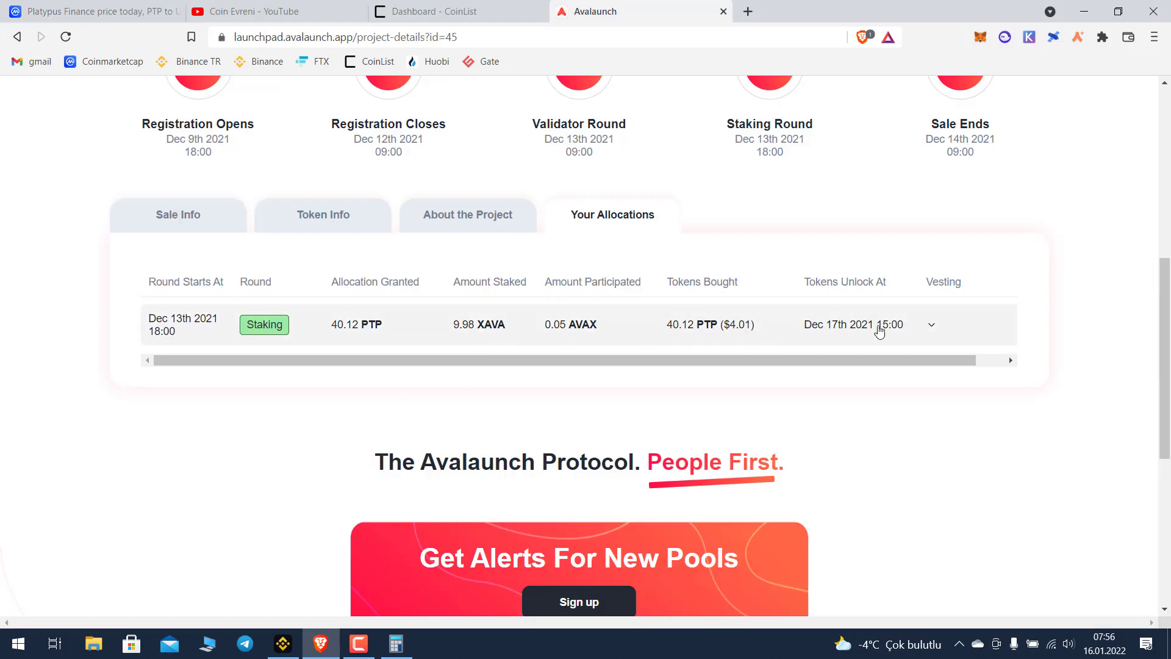
pyautogui.click(933, 326)
pyautogui.scroll(-4, 537, 382)
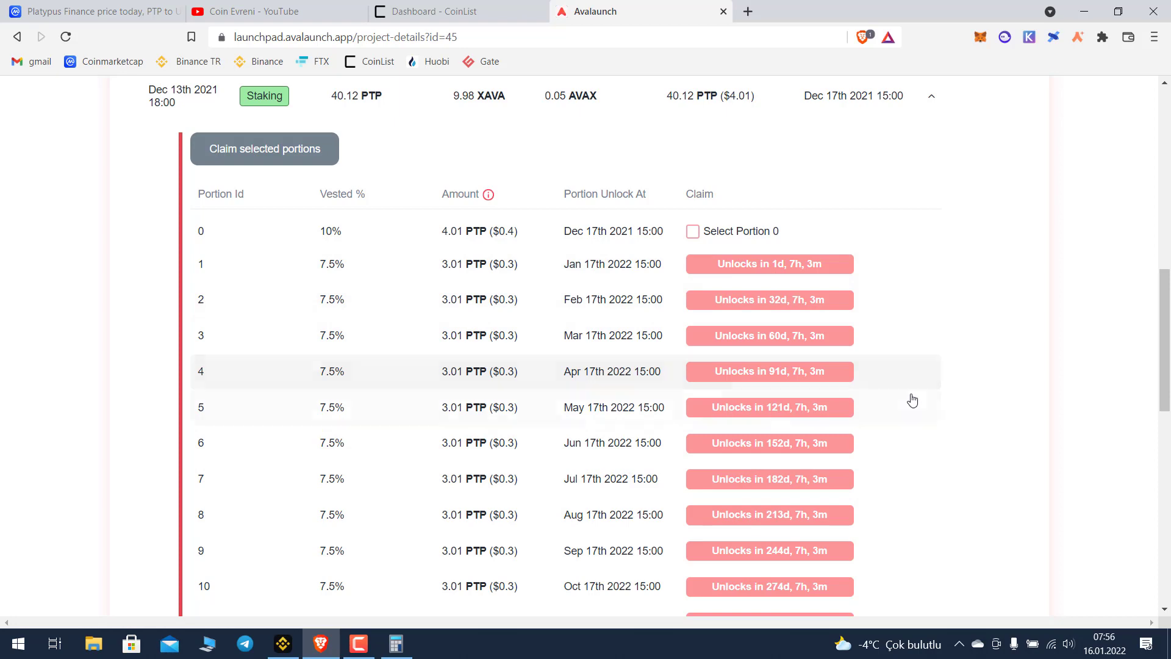
pyautogui.scroll(5, 912, 400)
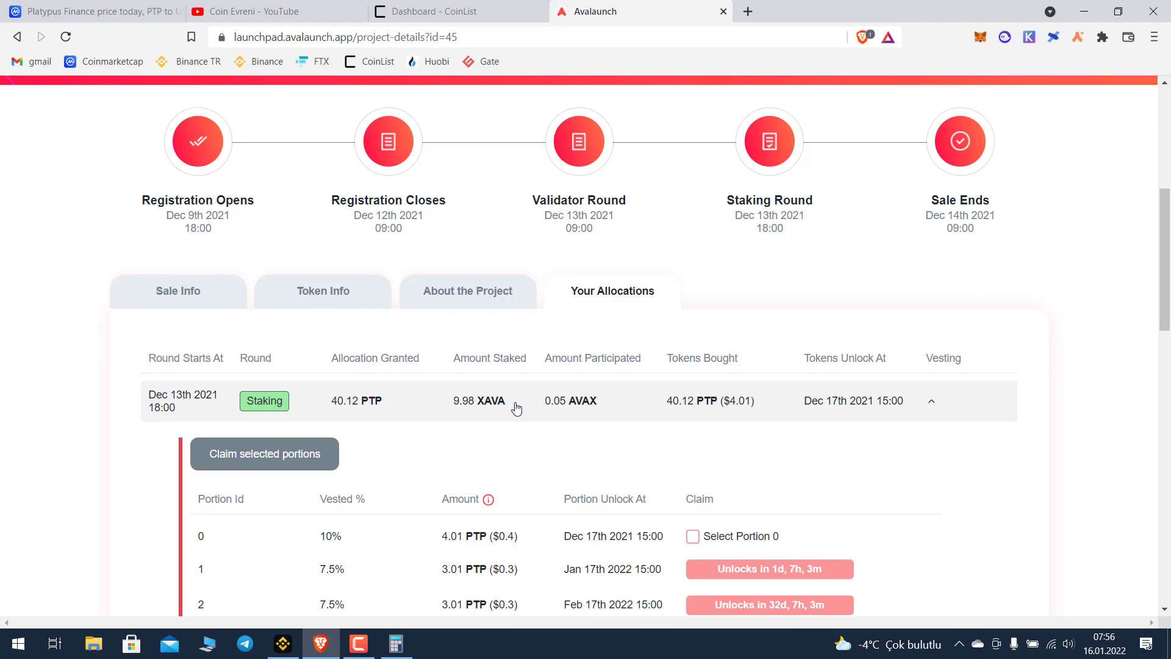
pyautogui.scroll(6, 517, 407)
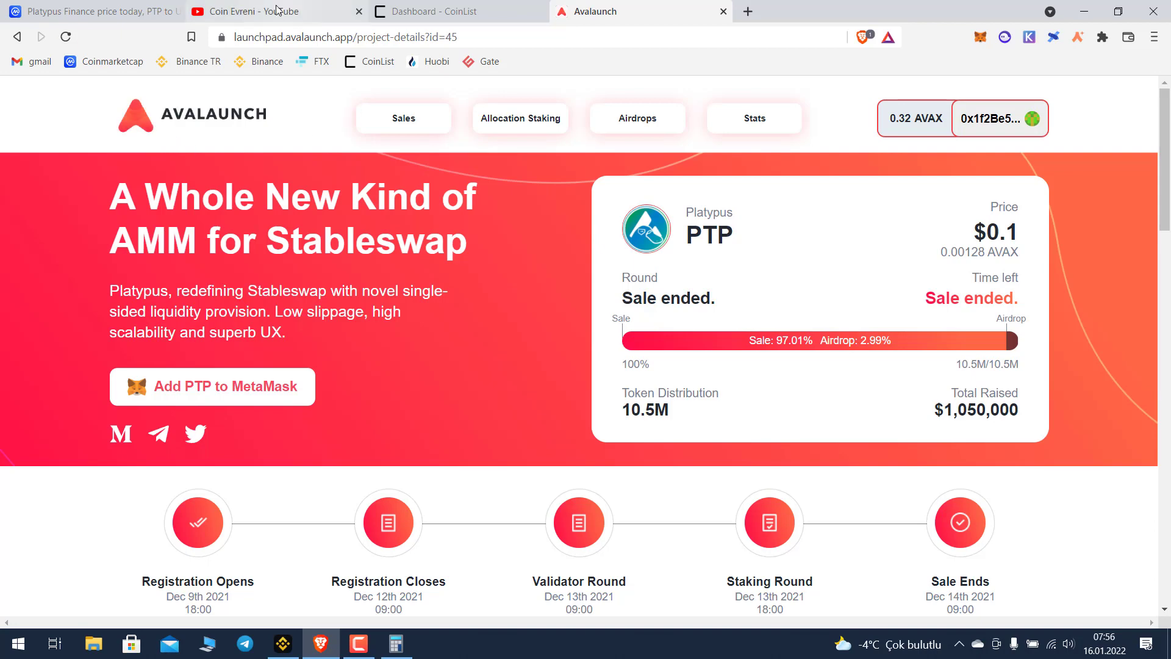
pyautogui.click(459, 8)
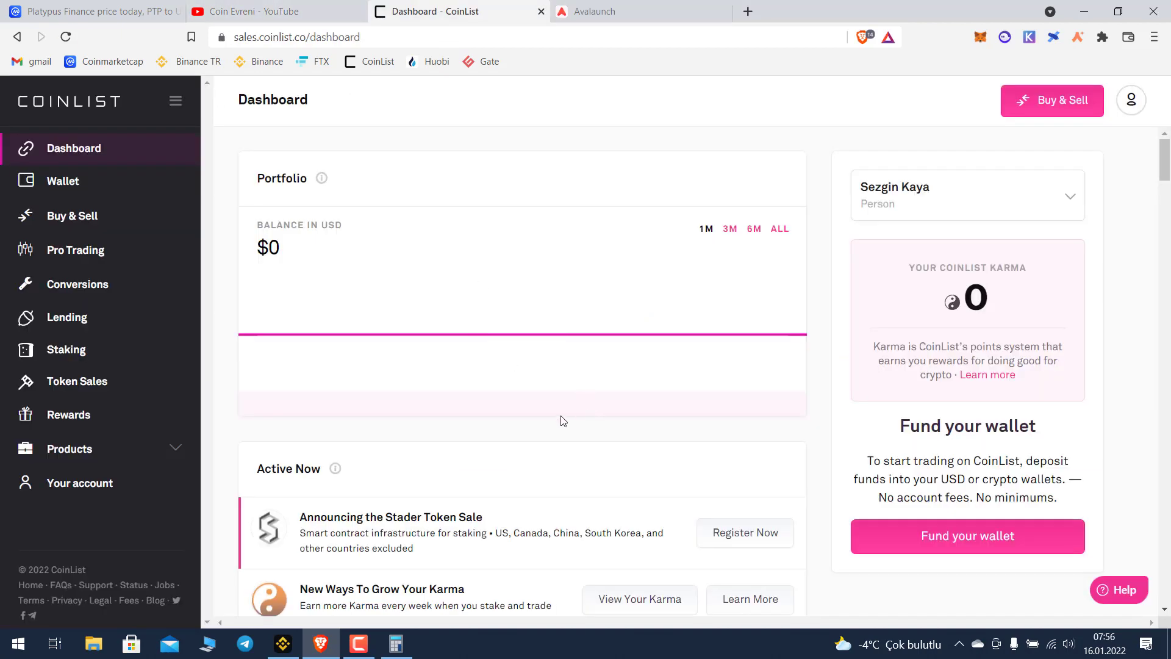